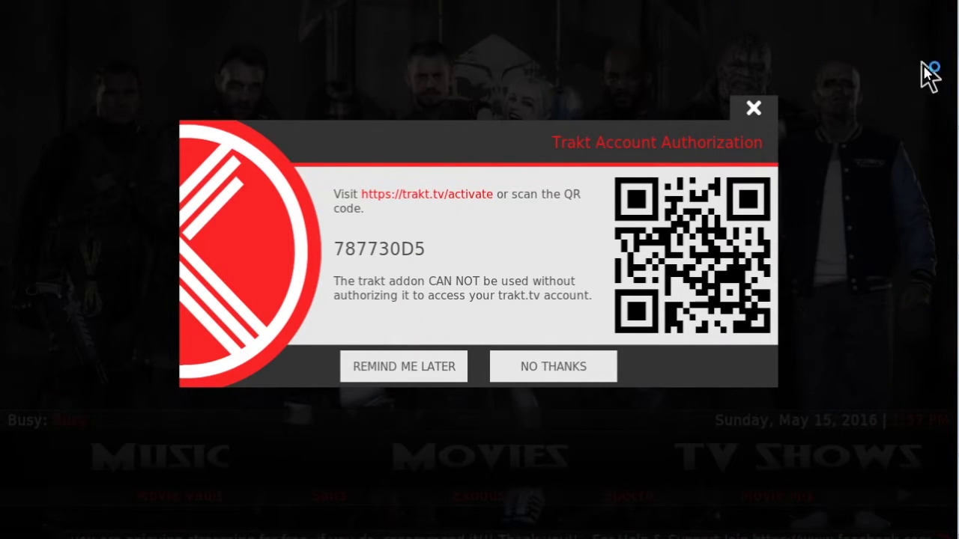
Step: Activate Kodi at trakt.tv/activate with the code Kodi displays, and allow account access
{"action": "key", "text": "backslash"}
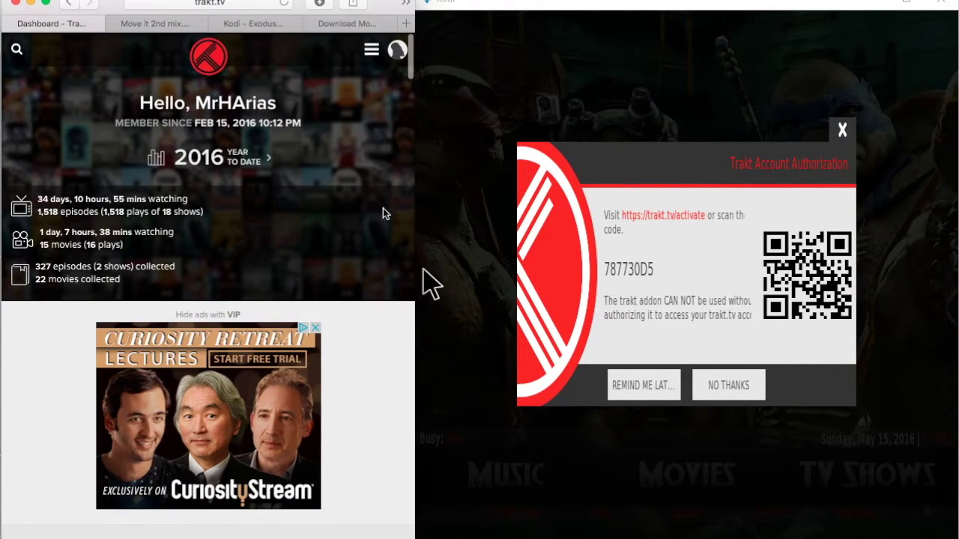
{"action": "key", "text": "super+l"}
{"action": "type", "text": "trakt.tv/activate"}
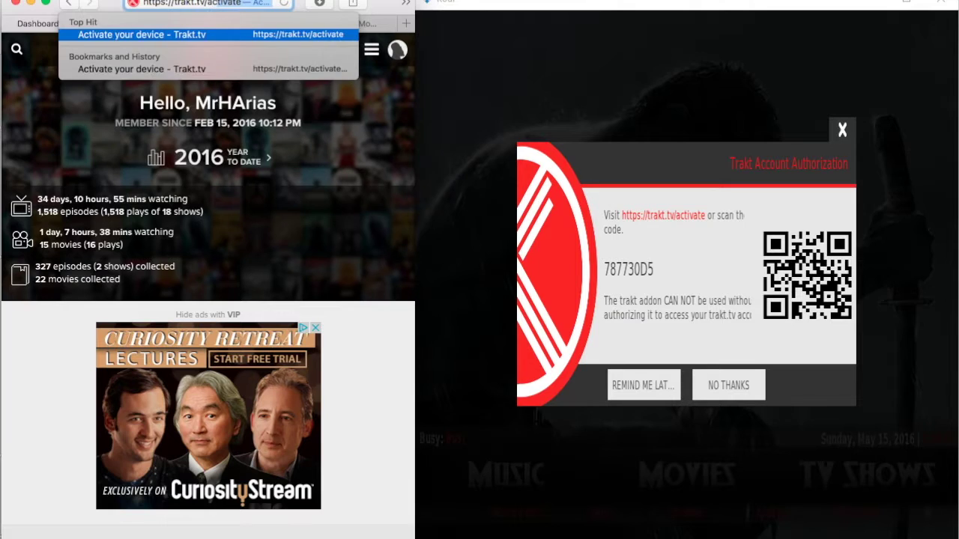
{"action": "key", "text": "Return"}
{"action": "type", "text": "787730D5"}
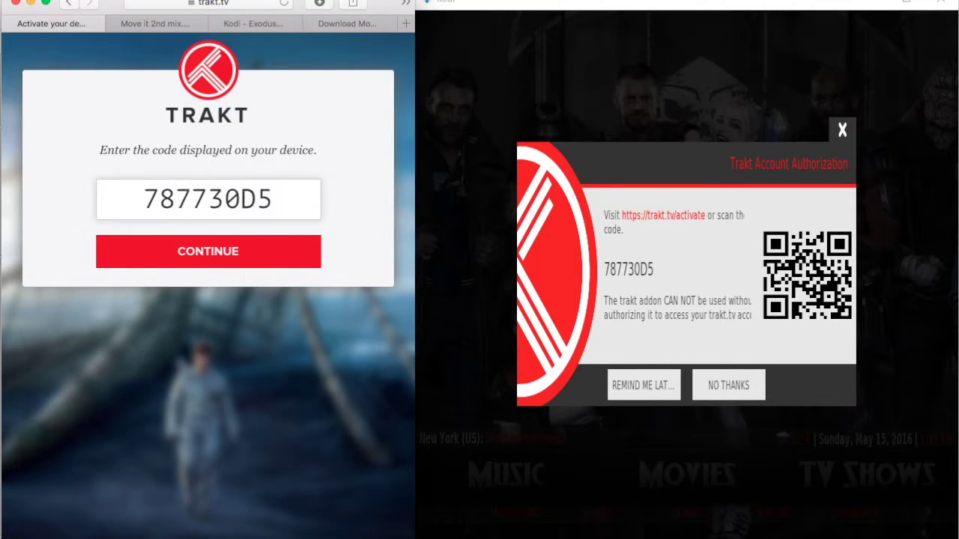
{"action": "key", "text": "Return"}
{"action": "left_click", "coordinate": [226, 300]}
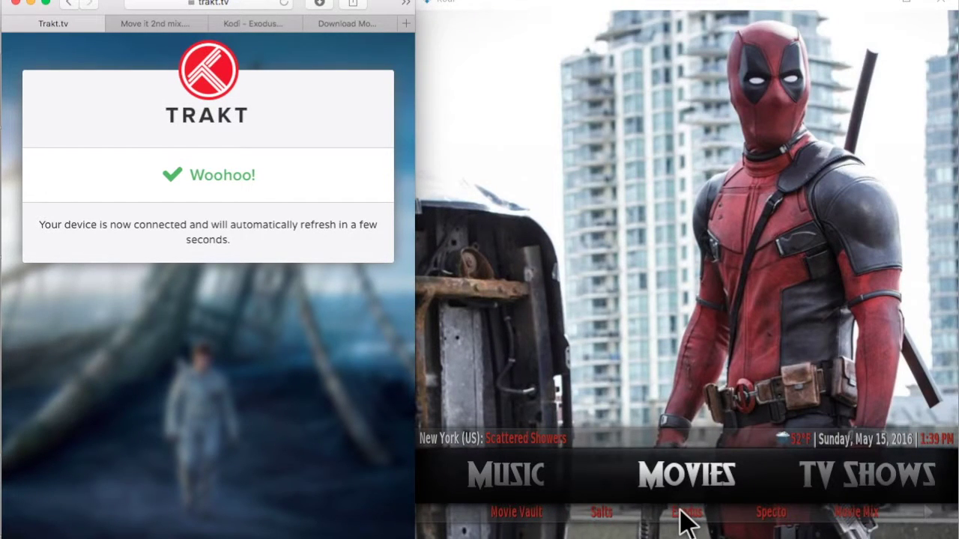
Step: Play Zoolander 2 from Exodus's People Watching list and fast-forward through the end credits
{"action": "left_click", "coordinate": [681, 510]}
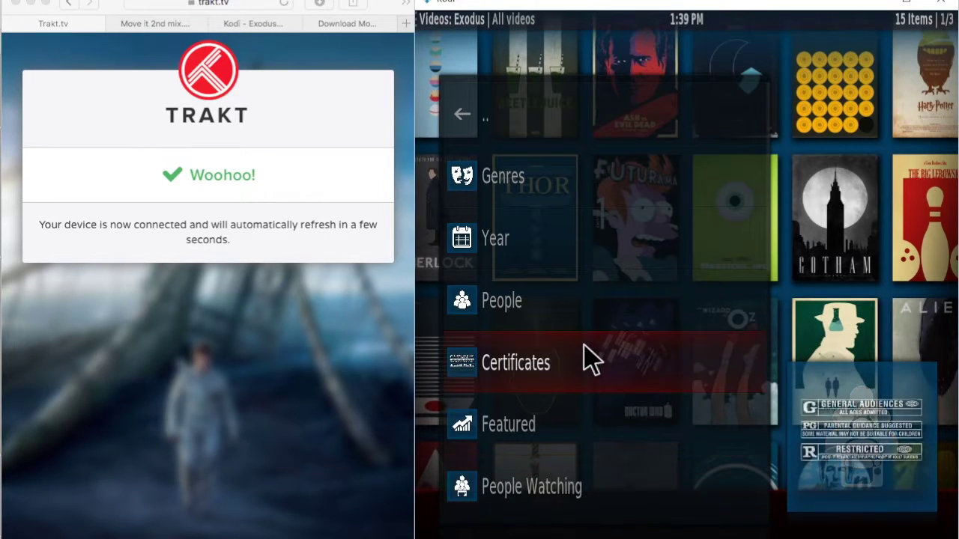
{"action": "left_click", "coordinate": [576, 466]}
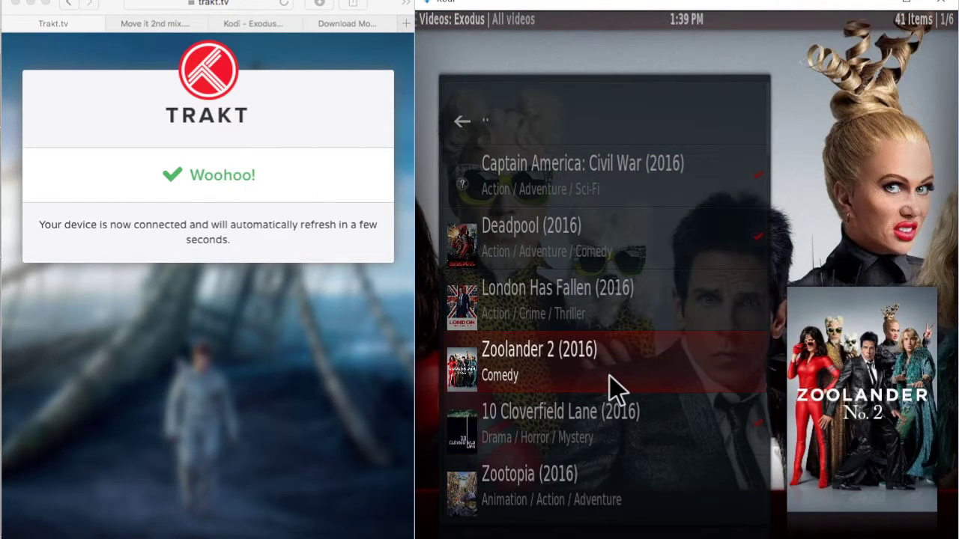
{"action": "left_click", "coordinate": [610, 376]}
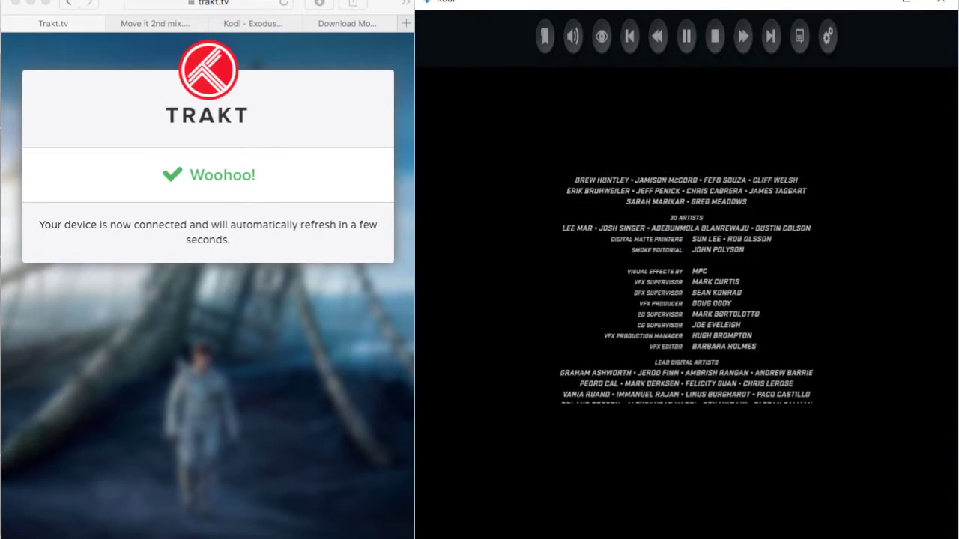
{"action": "left_click", "coordinate": [750, 41]}
{"action": "left_click", "coordinate": [750, 41]}
{"action": "left_click", "coordinate": [750, 40]}
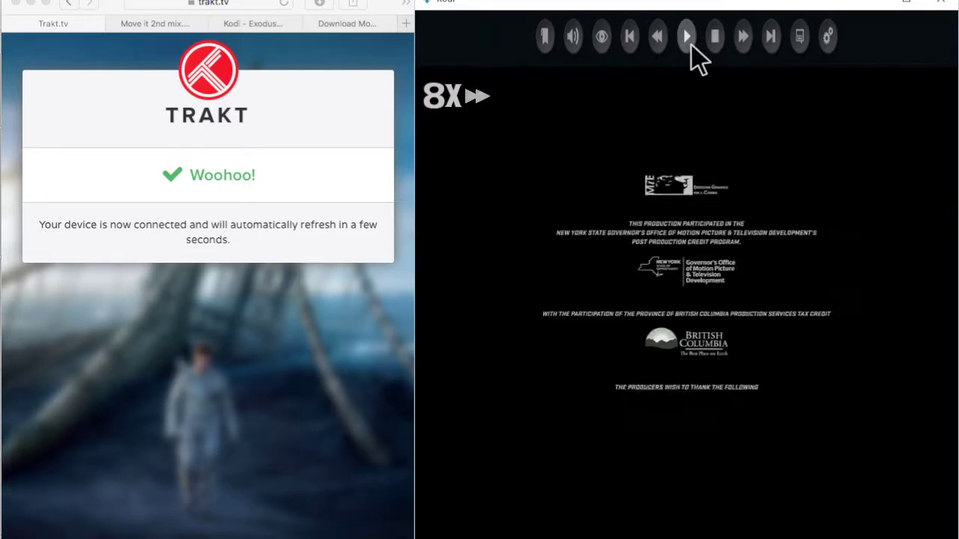
{"action": "left_click", "coordinate": [691, 44]}
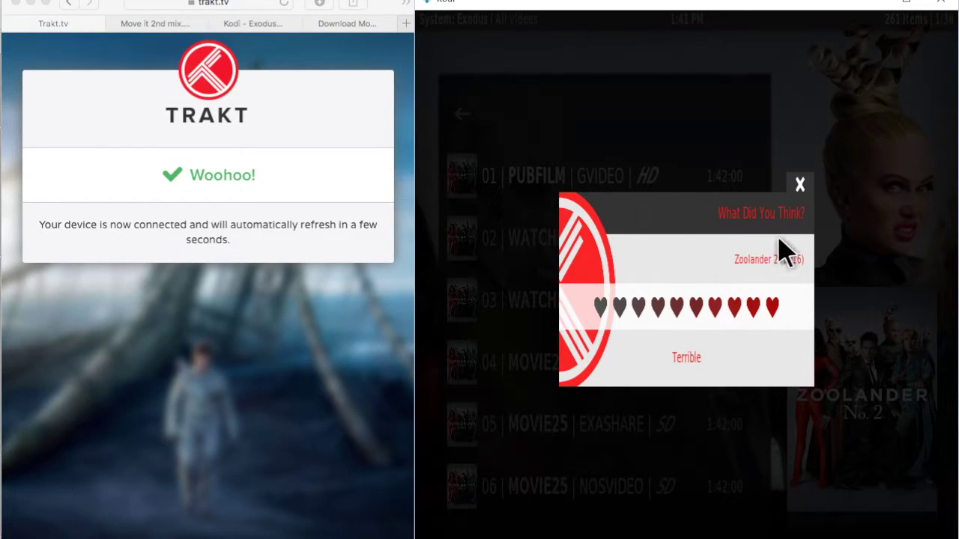
Step: Close the Zoolander 2 rating prompt unrated, then reload the Trakt page and resend it
{"action": "left_click", "coordinate": [800, 186]}
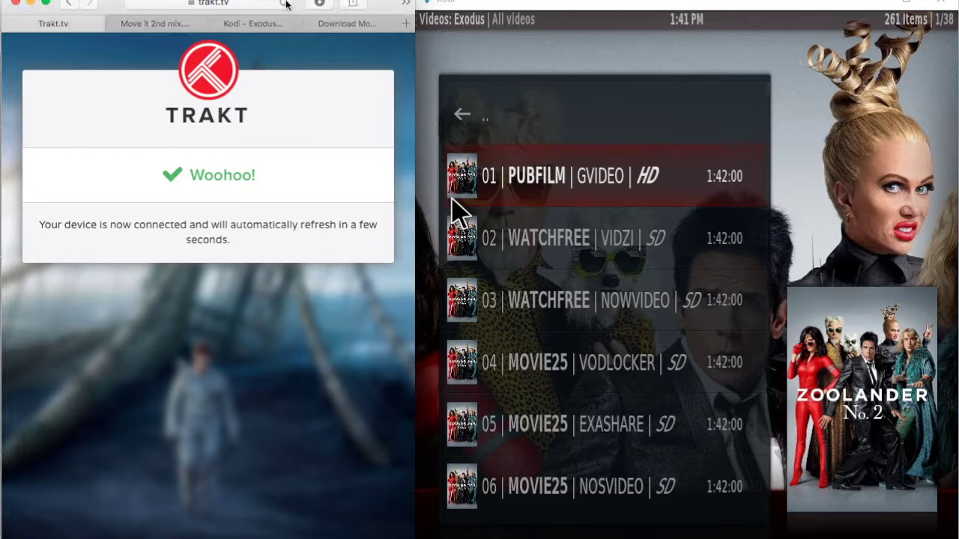
{"action": "left_click", "coordinate": [284, 4]}
{"action": "left_click", "coordinate": [305, 109]}
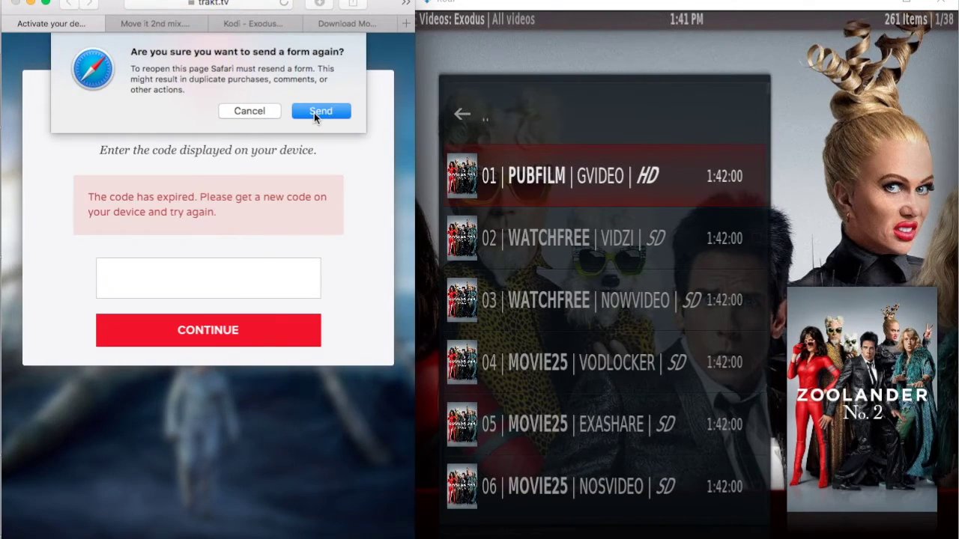
Step: Load trakt.tv and open the Movies page, showing Zoolander 2 (2016) marked as watched
{"action": "left_click", "coordinate": [253, 111]}
{"action": "left_click", "coordinate": [242, 3]}
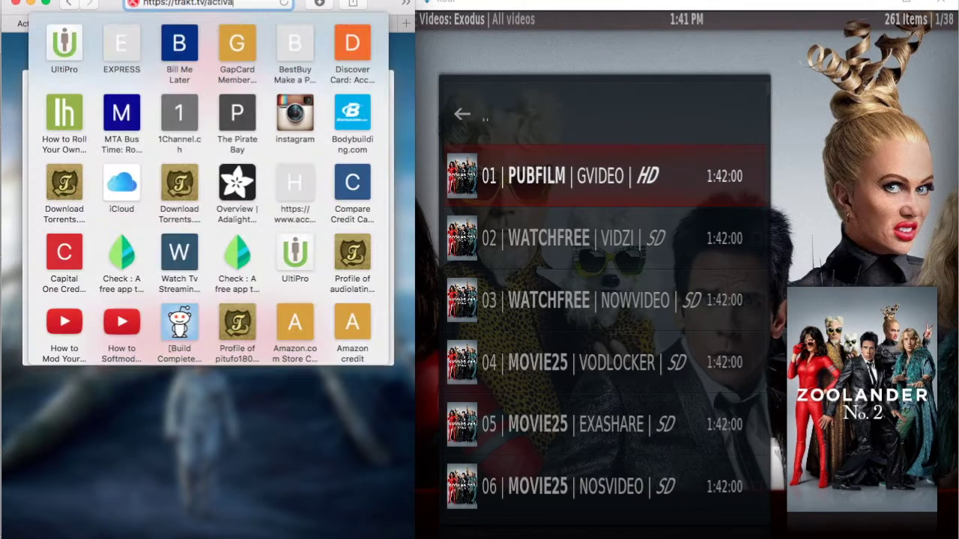
{"action": "type", "text": "trakt.tv"}
{"action": "key", "text": "Return"}
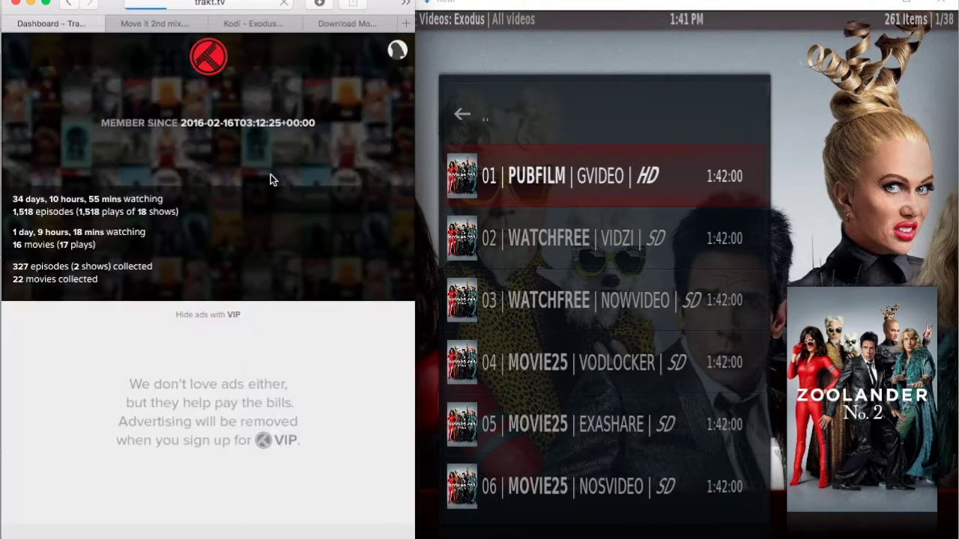
{"action": "scroll", "coordinate": [258, 264], "scroll_direction": "down", "scroll_amount": 10}
{"action": "scroll", "coordinate": [199, 147], "scroll_direction": "up", "scroll_amount": 10}
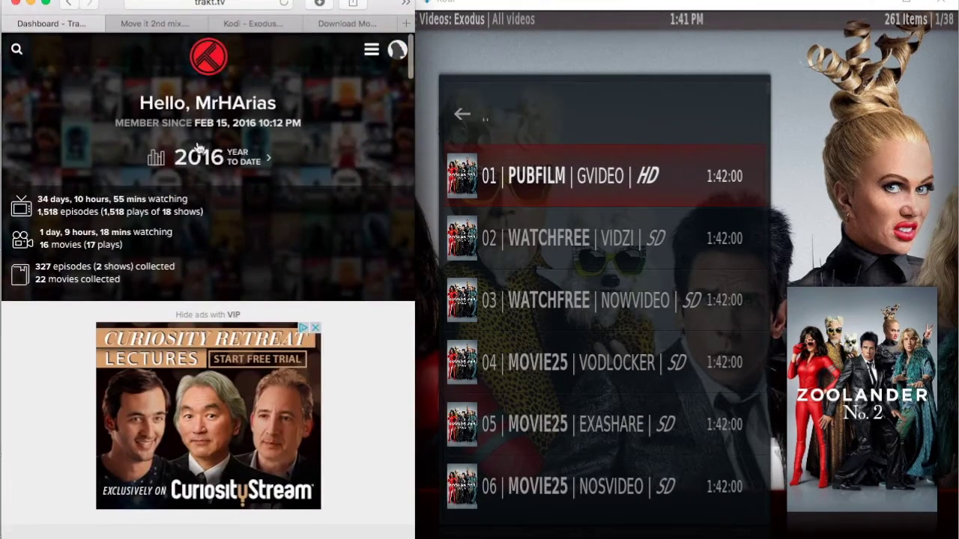
{"action": "left_click", "coordinate": [372, 49]}
{"action": "left_click", "coordinate": [140, 82]}
{"action": "scroll", "coordinate": [191, 272], "scroll_direction": "down", "scroll_amount": 15}
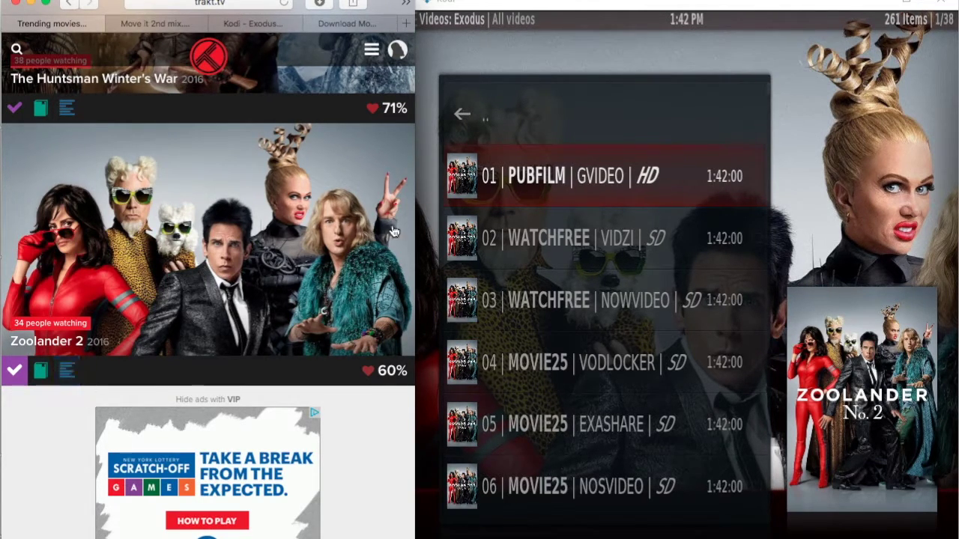
{"action": "left_click", "coordinate": [875, 91]}
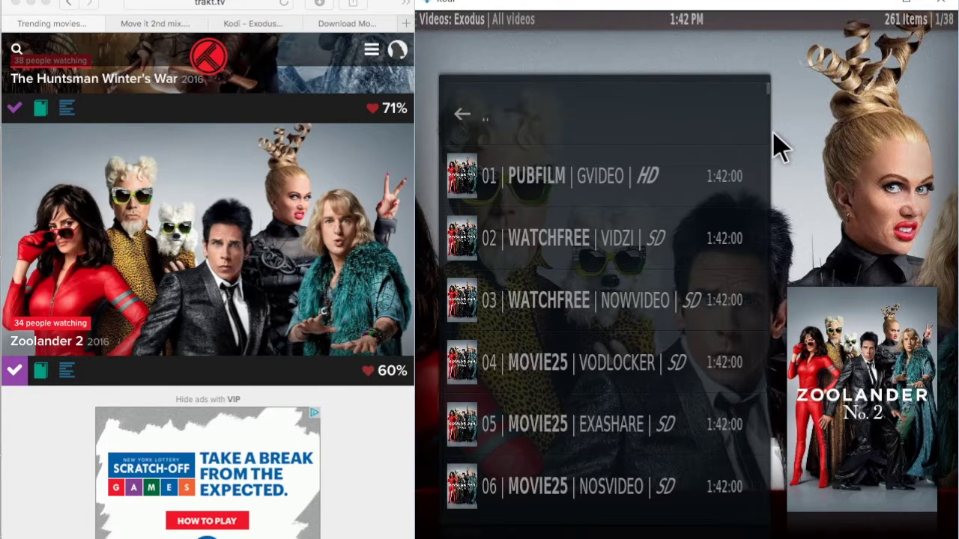
Step: Return to the Exodus main menu and start Trakt Authorization under Tools > SETTINGS : Accounts
{"action": "key", "text": "backslash"}
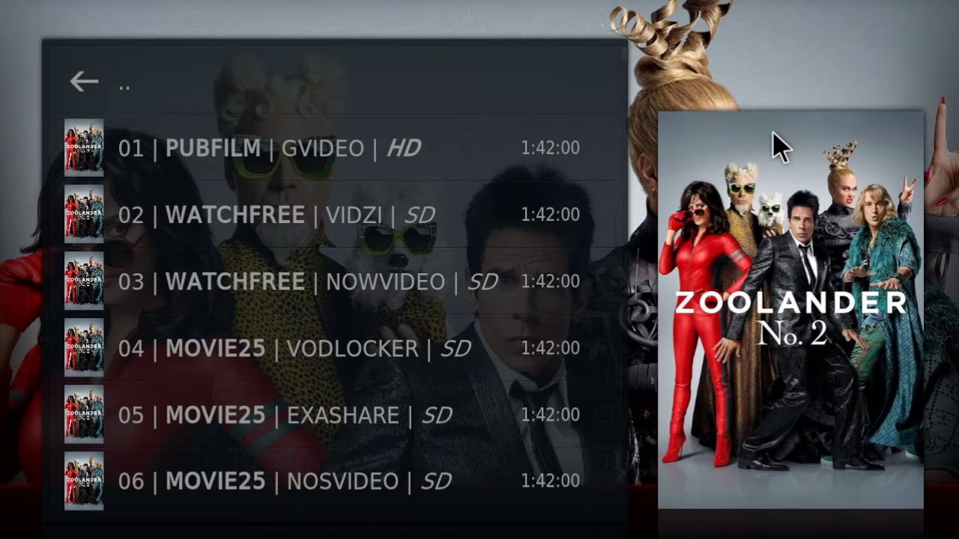
{"action": "key", "text": "Return"}
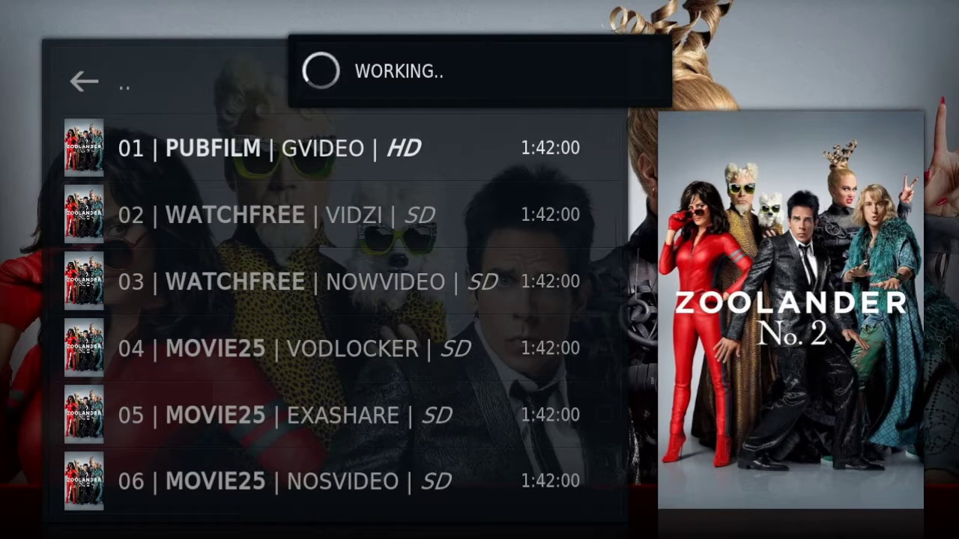
{"action": "key", "text": "BackSpace"}
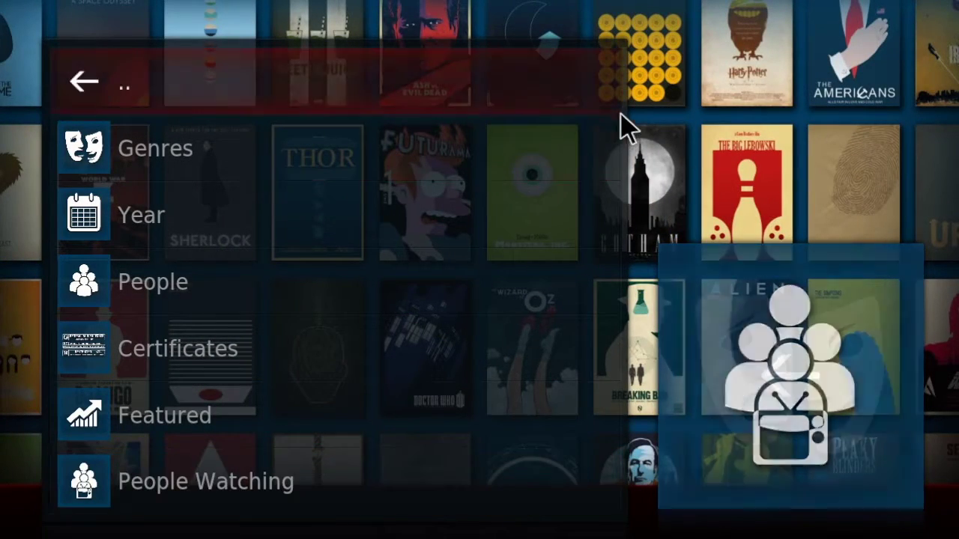
{"action": "left_click", "coordinate": [364, 99]}
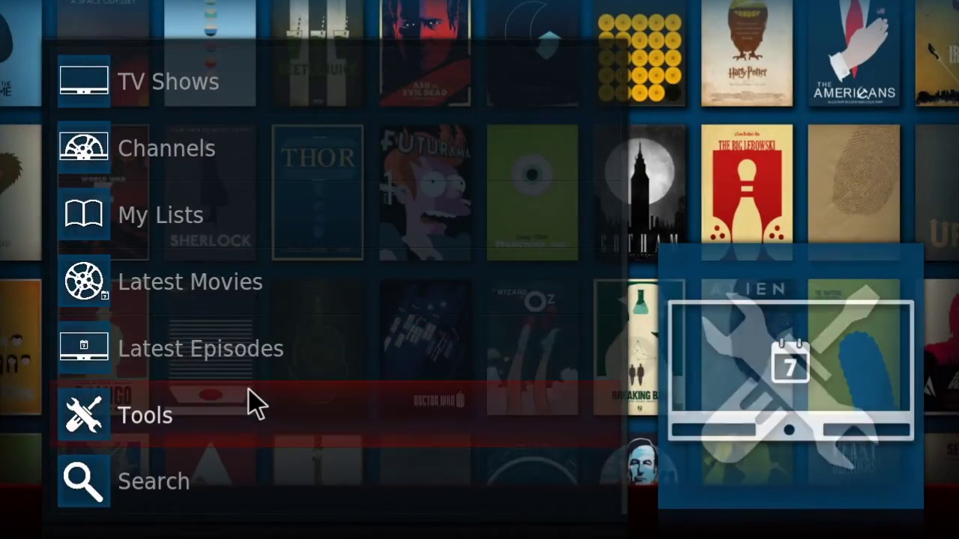
{"action": "left_click", "coordinate": [248, 390]}
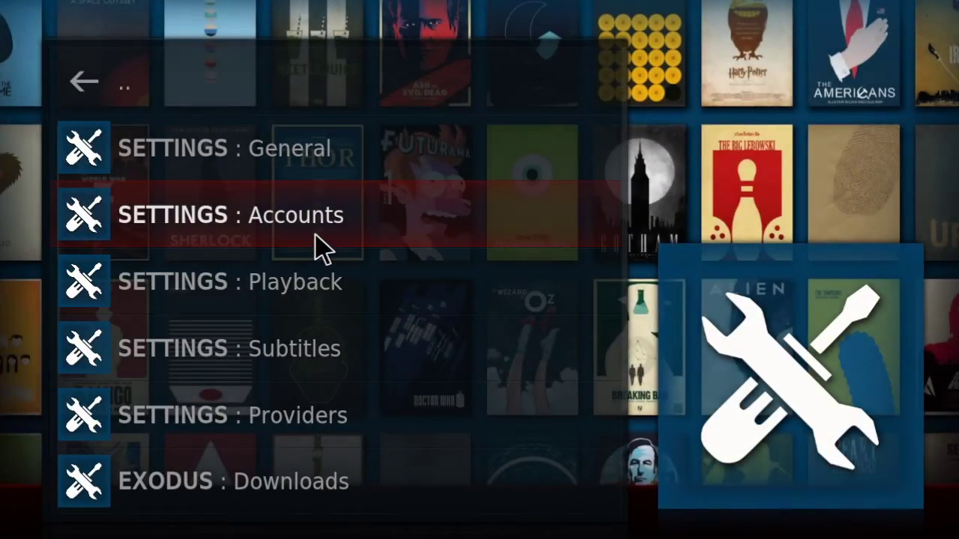
{"action": "left_click", "coordinate": [318, 246]}
{"action": "left_click", "coordinate": [391, 225]}
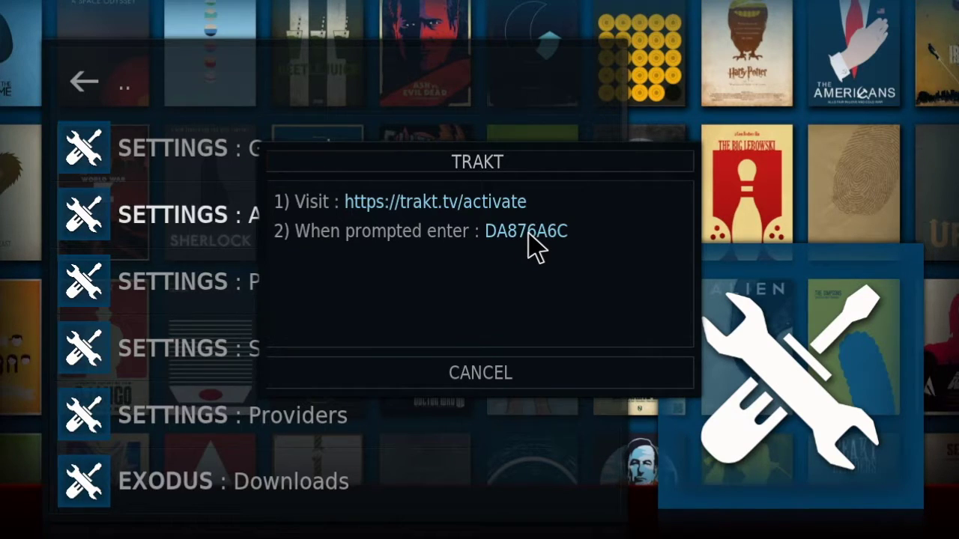
Step: Authorize Exodus at trakt.tv/activate with its code, then save the Exodus settings with OK
{"action": "key", "text": "backslash"}
{"action": "key", "text": "super+l"}
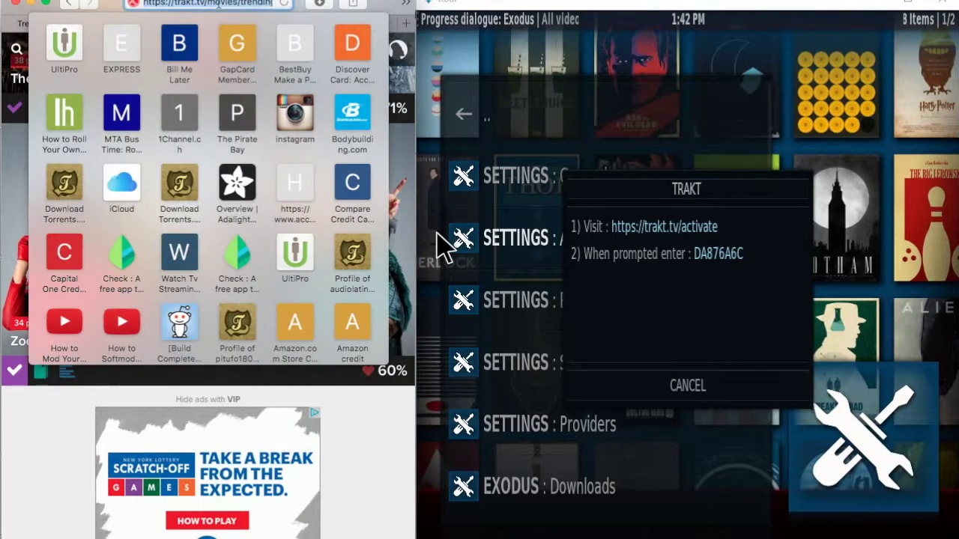
{"action": "type", "text": "trakt.tv/activate"}
{"action": "key", "text": "Return"}
{"action": "type", "text": "DA876A6C"}
{"action": "left_click", "coordinate": [222, 255]}
{"action": "left_click", "coordinate": [221, 288]}
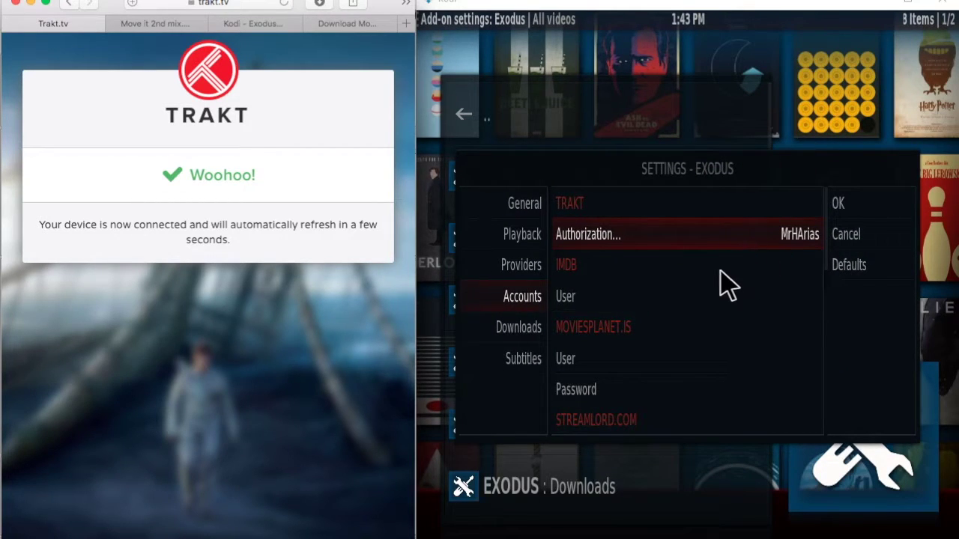
{"action": "left_click", "coordinate": [855, 204]}
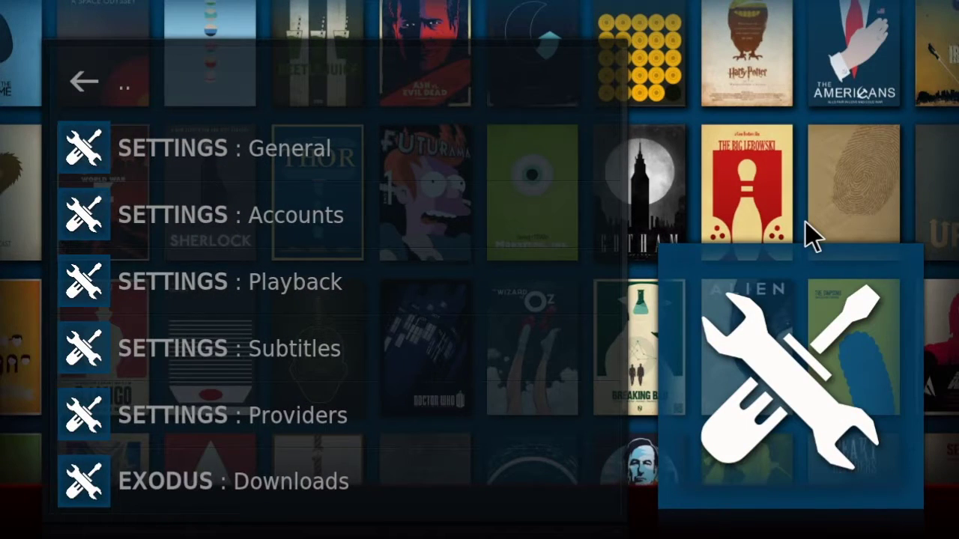
Step: Open My Lists and check the TRAKT: Collection and TV Collection lists load
{"action": "right_click", "coordinate": [804, 220]}
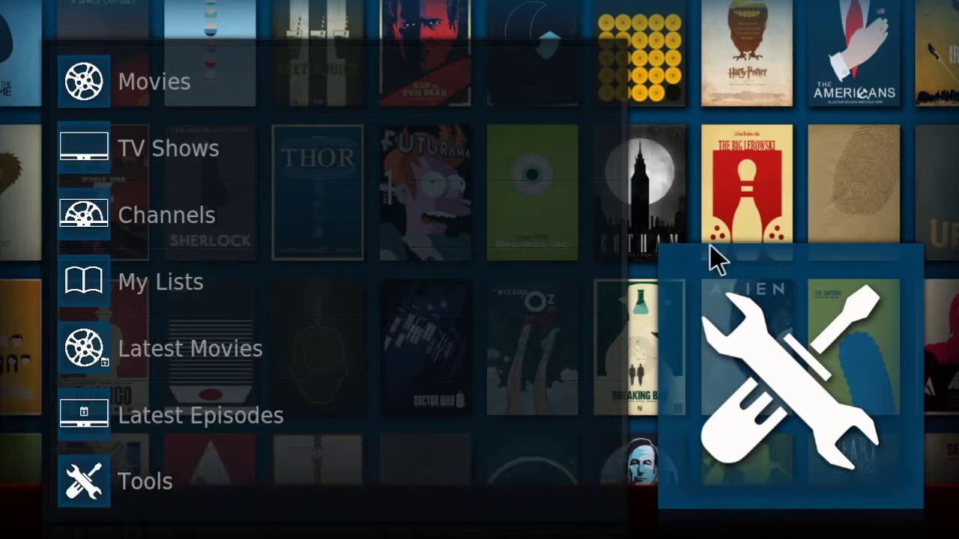
{"action": "left_click", "coordinate": [285, 285]}
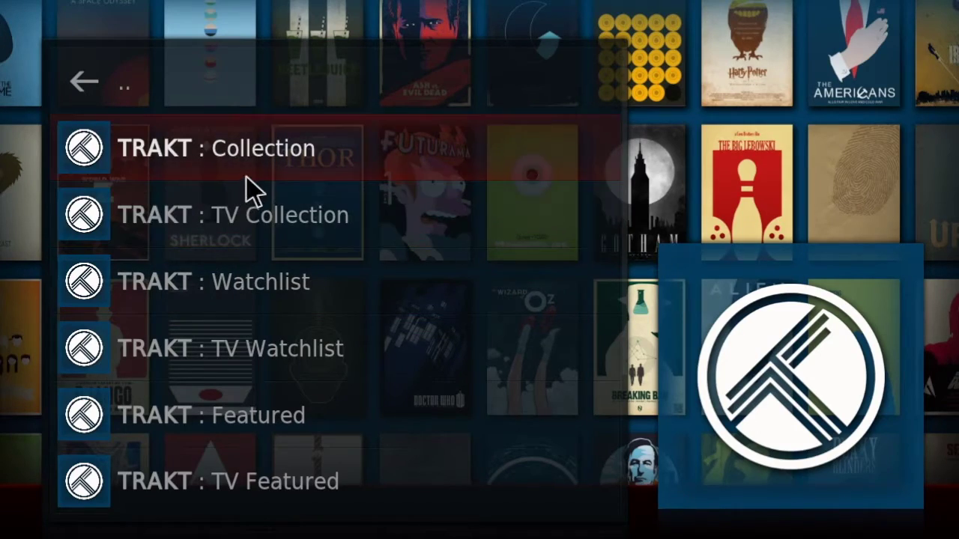
{"action": "left_click", "coordinate": [273, 162]}
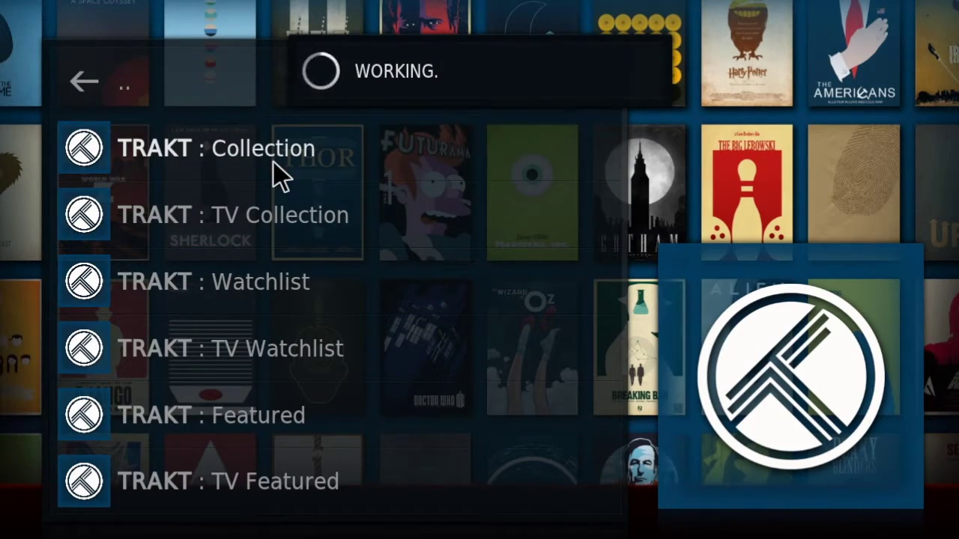
{"action": "scroll", "coordinate": [306, 280], "scroll_direction": "down", "scroll_amount": 10}
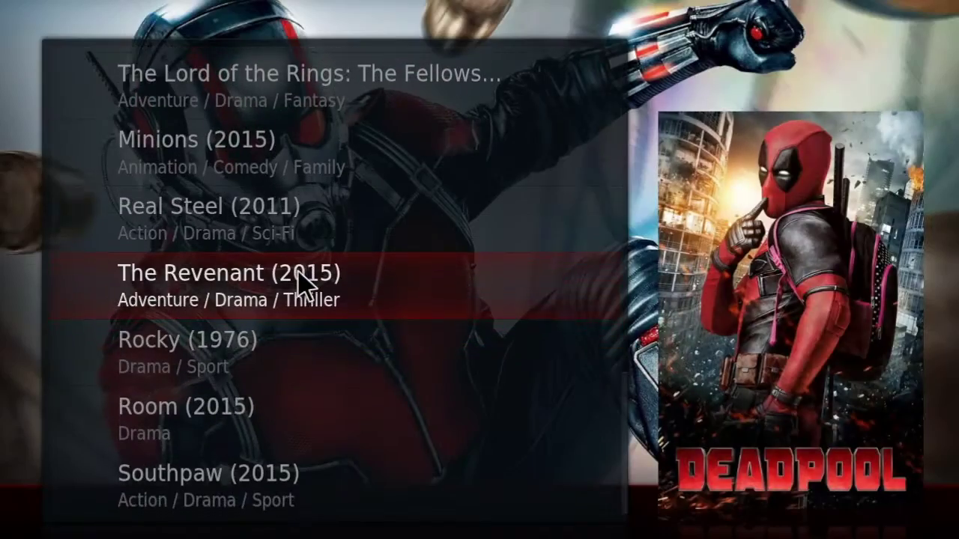
{"action": "scroll", "coordinate": [300, 281], "scroll_direction": "up", "scroll_amount": 10}
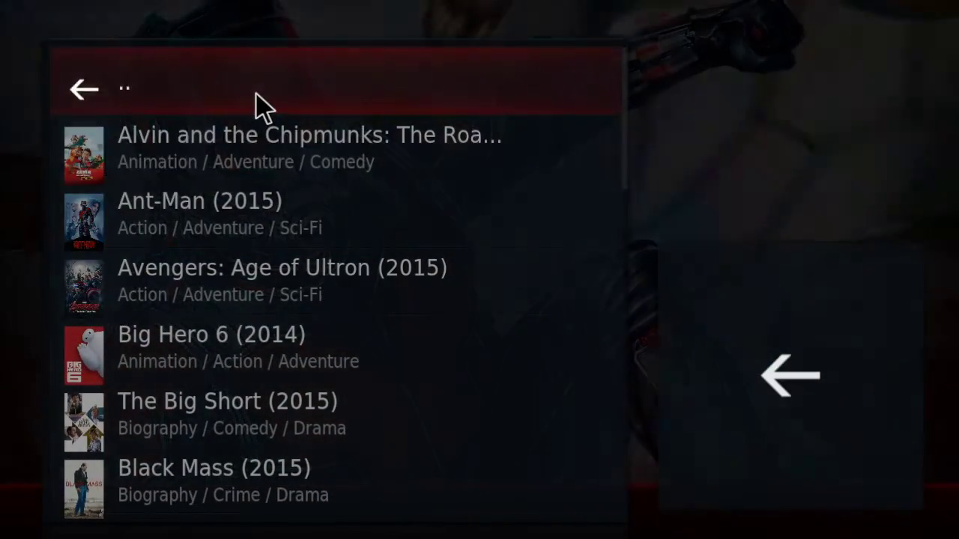
{"action": "left_click", "coordinate": [256, 92]}
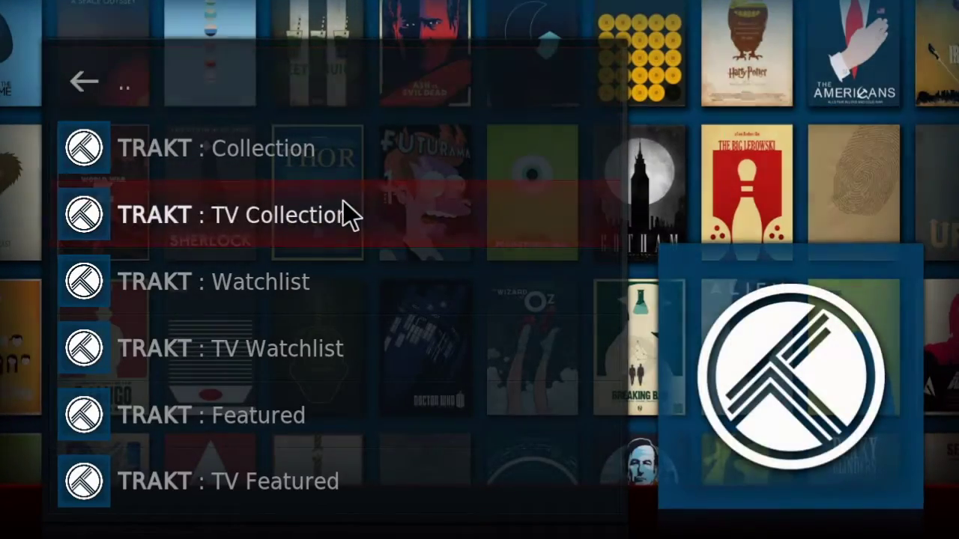
{"action": "left_click", "coordinate": [301, 214]}
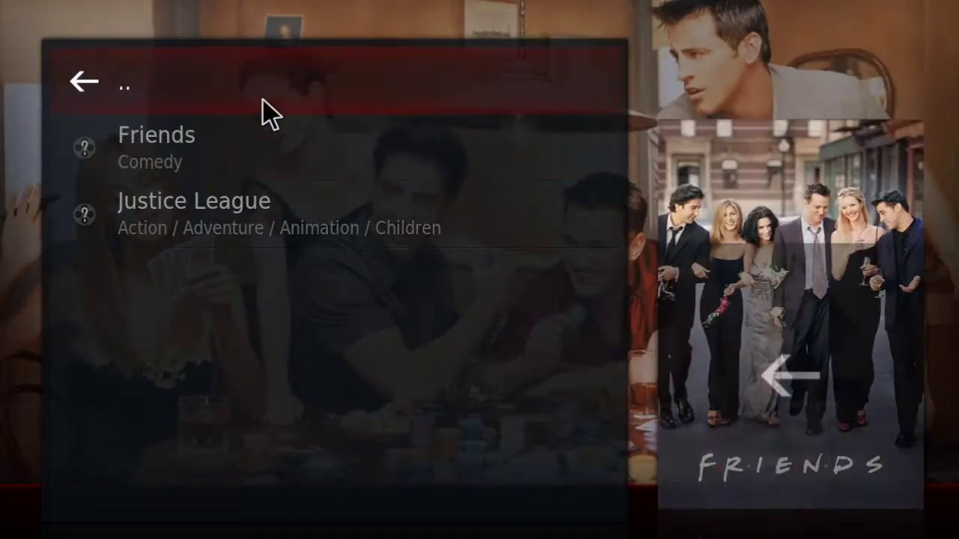
{"action": "left_click", "coordinate": [263, 98]}
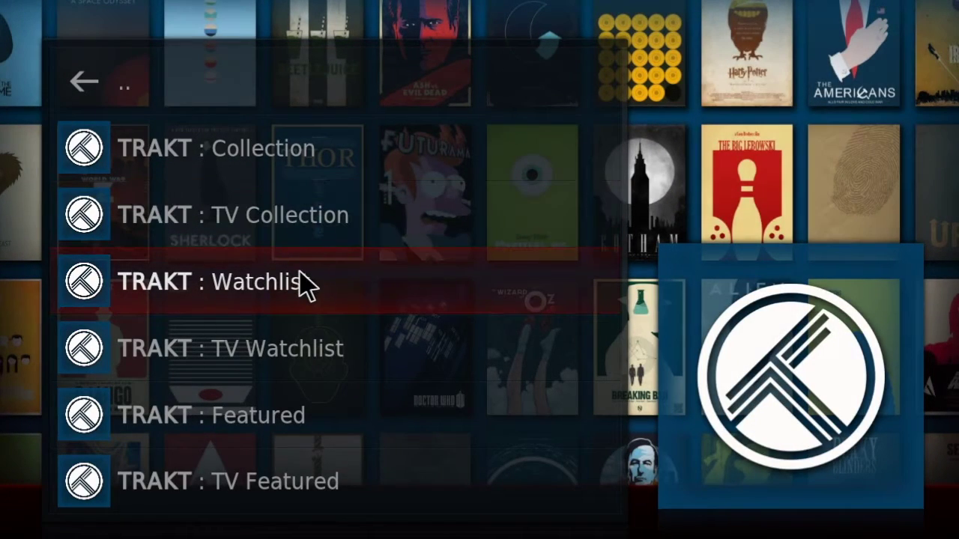
Step: Check the TRAKT: Watchlist and TV Watchlist load, ending on the Trakt list menu
{"action": "scroll", "coordinate": [248, 310], "scroll_direction": "down", "scroll_amount": 3}
{"action": "scroll", "coordinate": [247, 310], "scroll_direction": "up", "scroll_amount": 3}
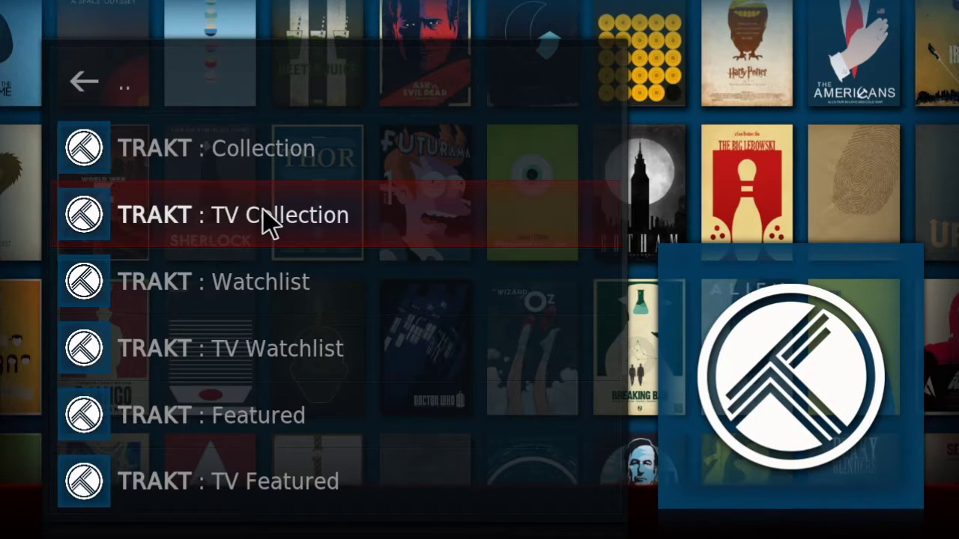
{"action": "left_click", "coordinate": [264, 281]}
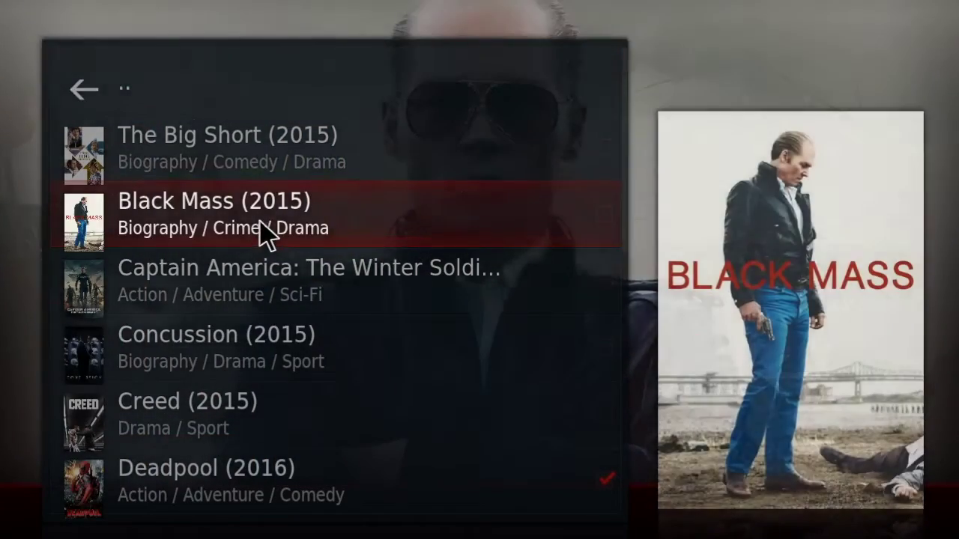
{"action": "scroll", "coordinate": [259, 225], "scroll_direction": "down", "scroll_amount": 7}
{"action": "scroll", "coordinate": [259, 219], "scroll_direction": "up", "scroll_amount": 8}
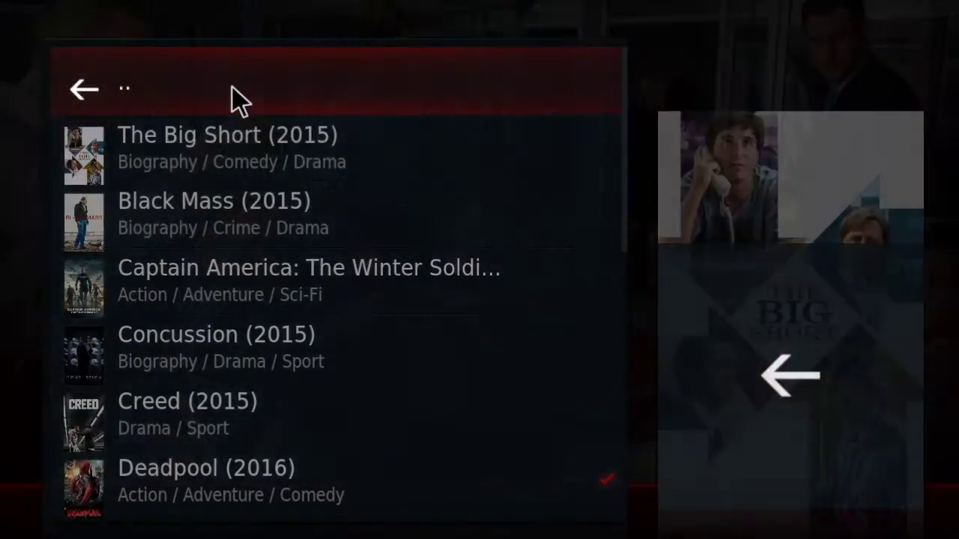
{"action": "left_click", "coordinate": [232, 89]}
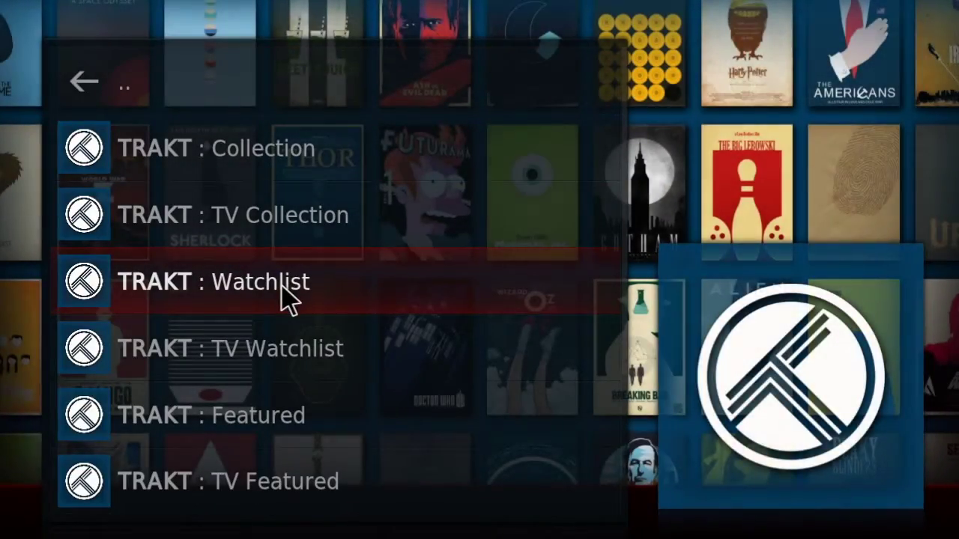
{"action": "scroll", "coordinate": [314, 361], "scroll_direction": "down", "scroll_amount": 1}
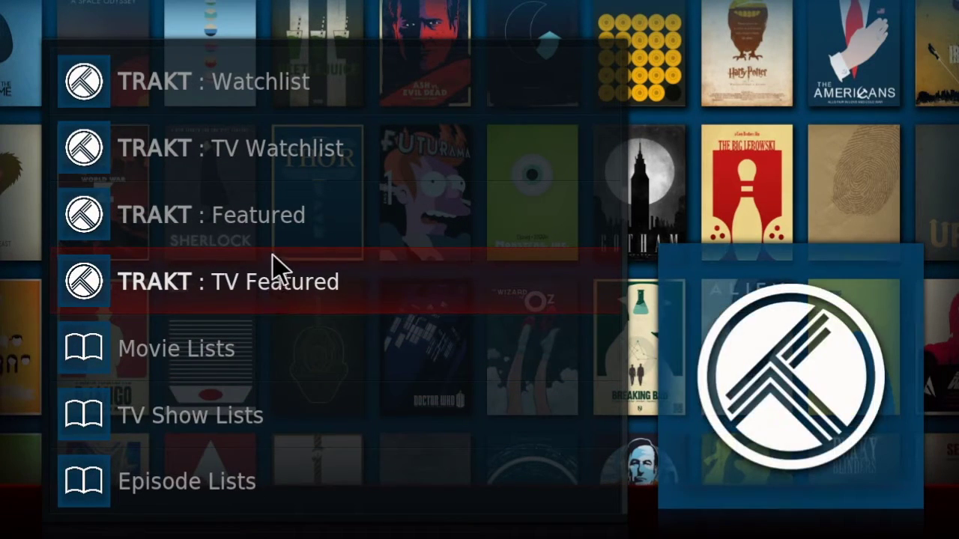
{"action": "left_click", "coordinate": [280, 166]}
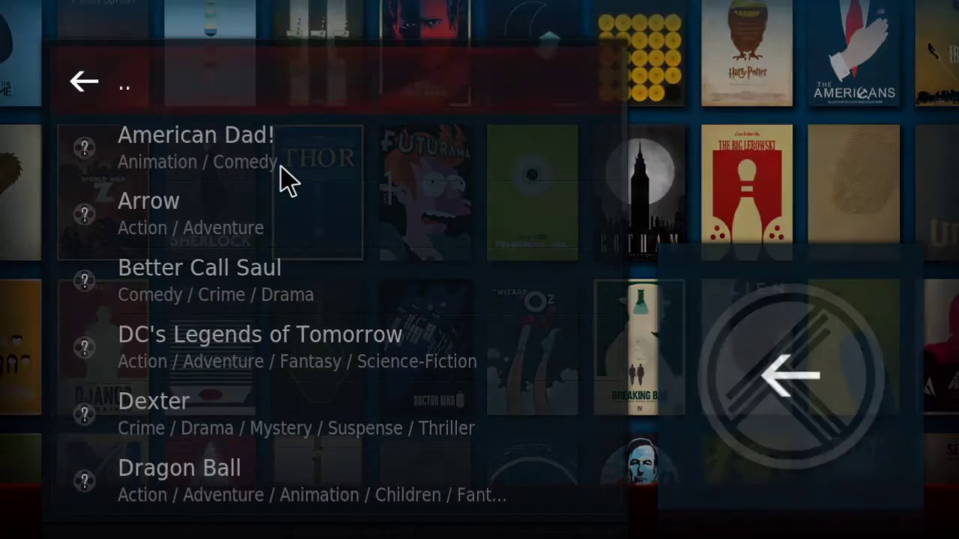
{"action": "scroll", "coordinate": [280, 165], "scroll_direction": "down", "scroll_amount": 12}
{"action": "scroll", "coordinate": [280, 165], "scroll_direction": "up", "scroll_amount": 15}
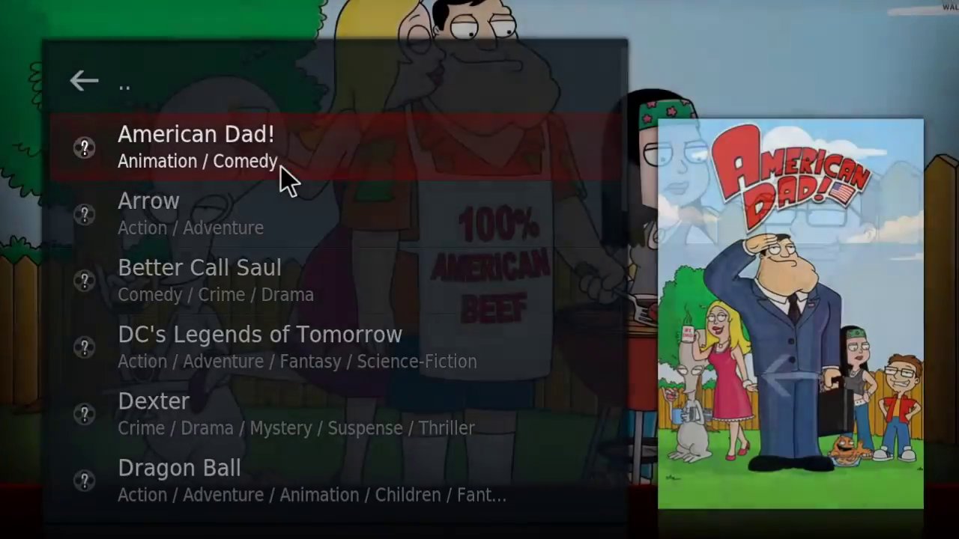
{"action": "scroll", "coordinate": [304, 274], "scroll_direction": "down", "scroll_amount": 14}
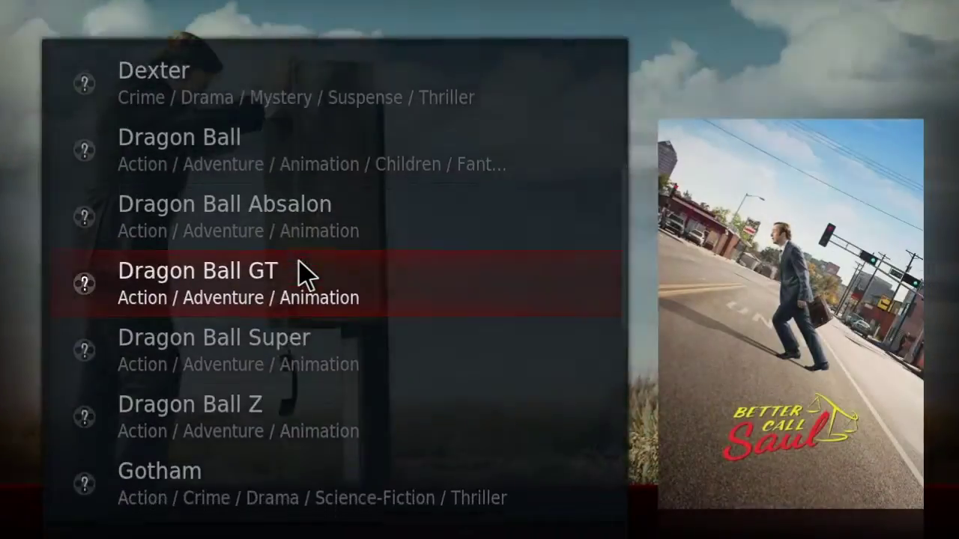
{"action": "scroll", "coordinate": [306, 274], "scroll_direction": "up", "scroll_amount": 6}
{"action": "scroll", "coordinate": [300, 274], "scroll_direction": "up", "scroll_amount": 8}
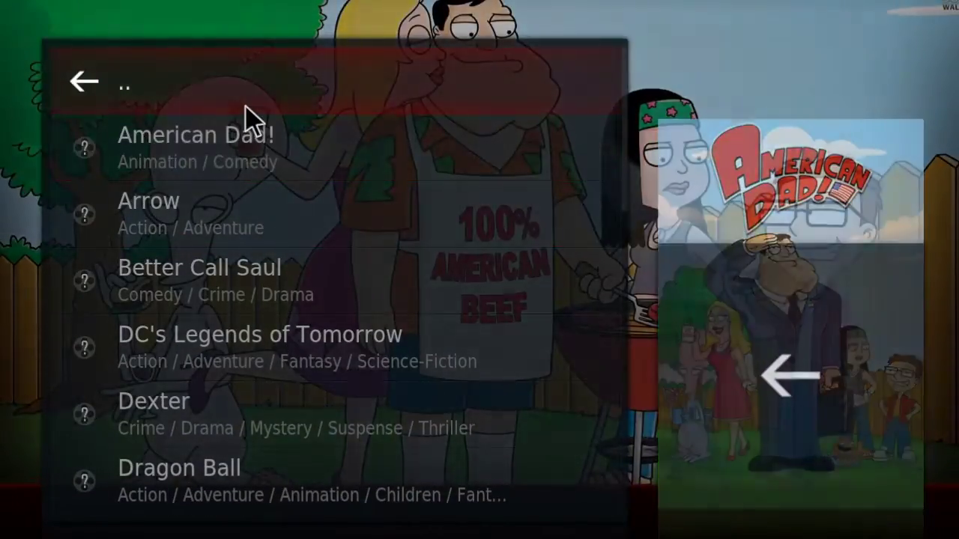
{"action": "left_click", "coordinate": [245, 105]}
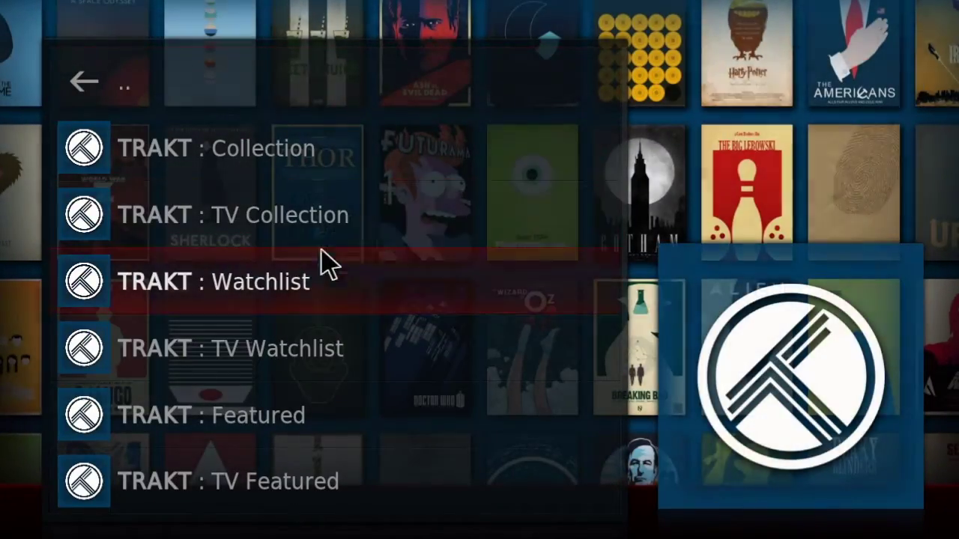
{"action": "scroll", "coordinate": [234, 217], "scroll_direction": "down", "scroll_amount": 3}
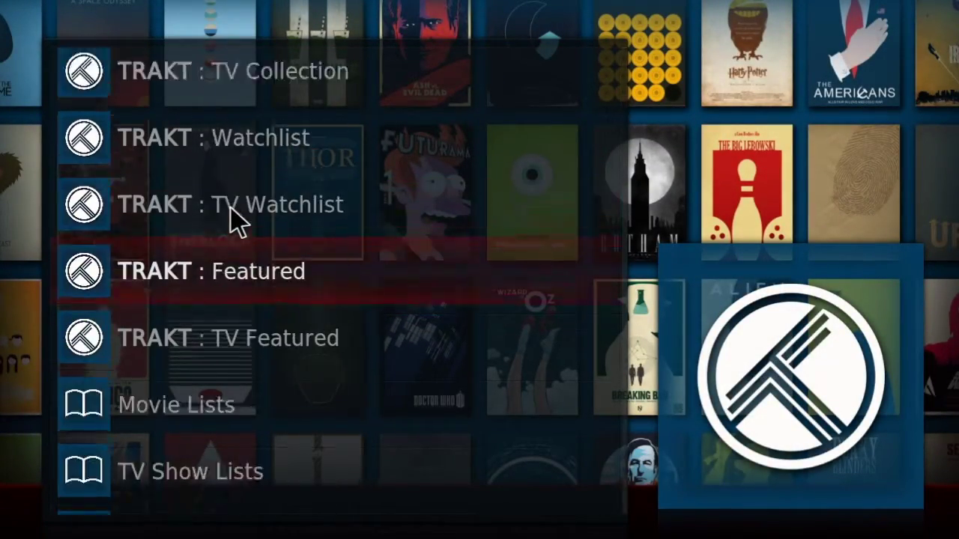
{"action": "scroll", "coordinate": [232, 217], "scroll_direction": "up", "scroll_amount": 3}
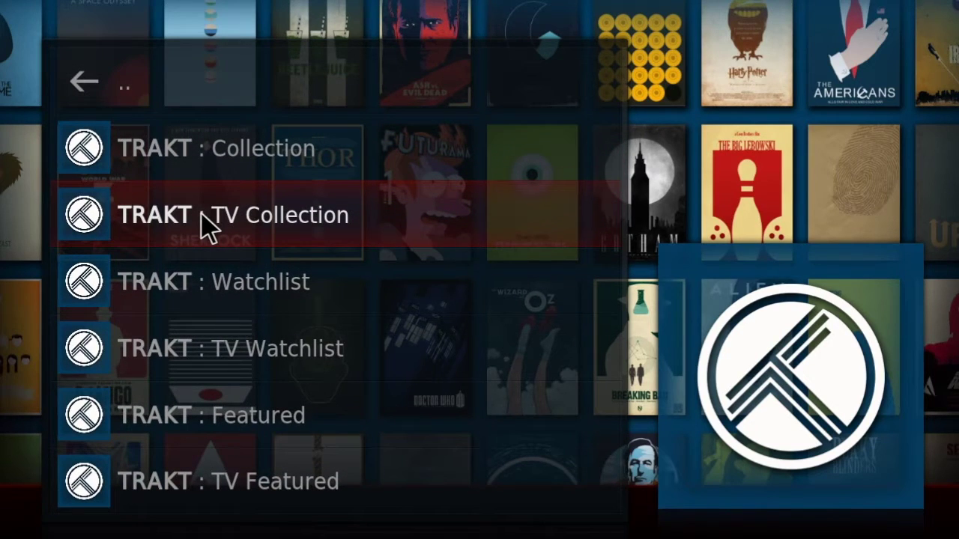
Step: Add TRAKT: TV Watchlist to favourites, leaving the TV Collection entry unchanged
{"action": "right_click", "coordinate": [201, 212]}
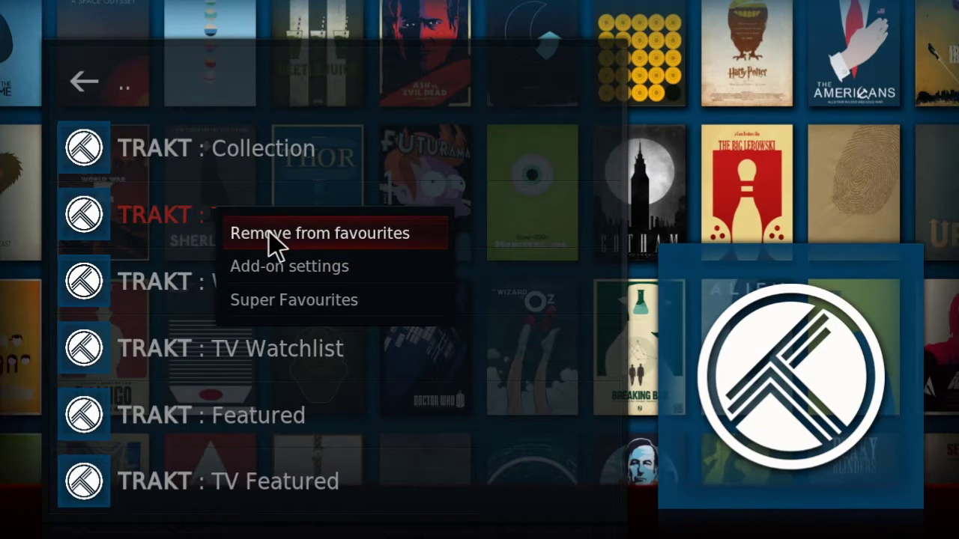
{"action": "key", "text": "Escape"}
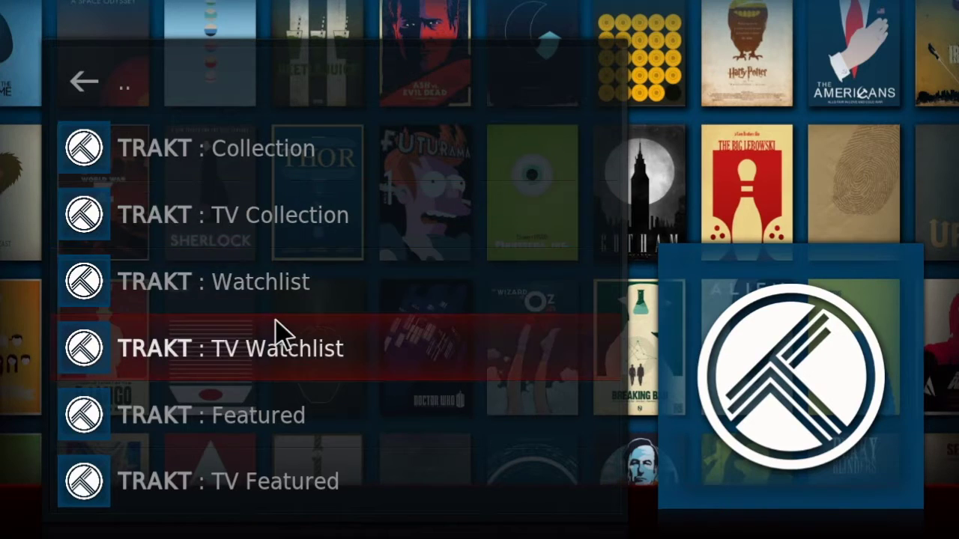
{"action": "scroll", "coordinate": [279, 334], "scroll_direction": "down", "scroll_amount": 3}
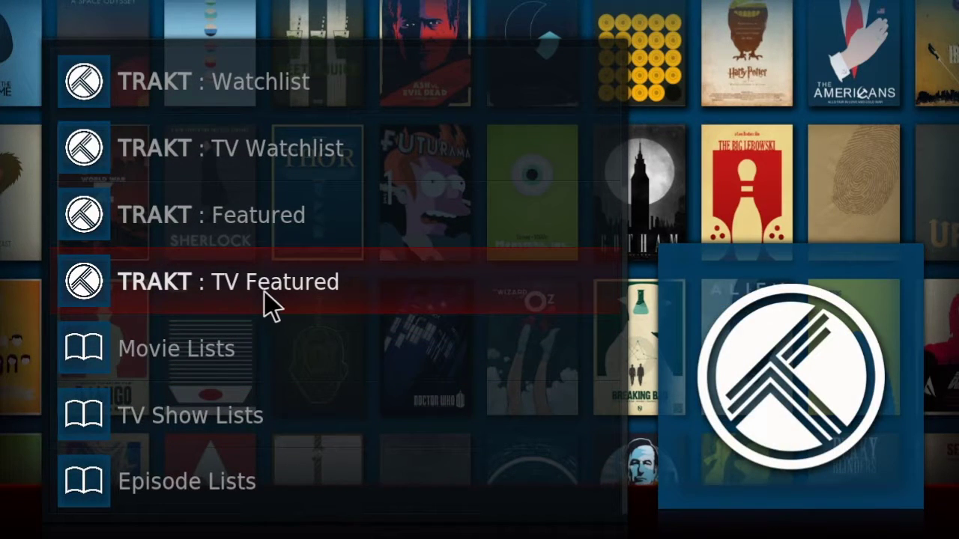
{"action": "right_click", "coordinate": [239, 161]}
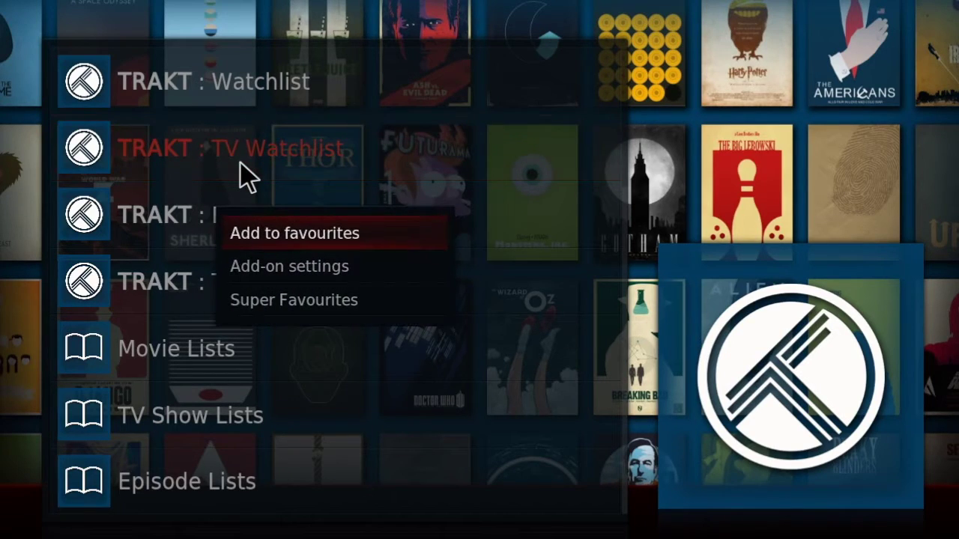
{"action": "left_click", "coordinate": [290, 232]}
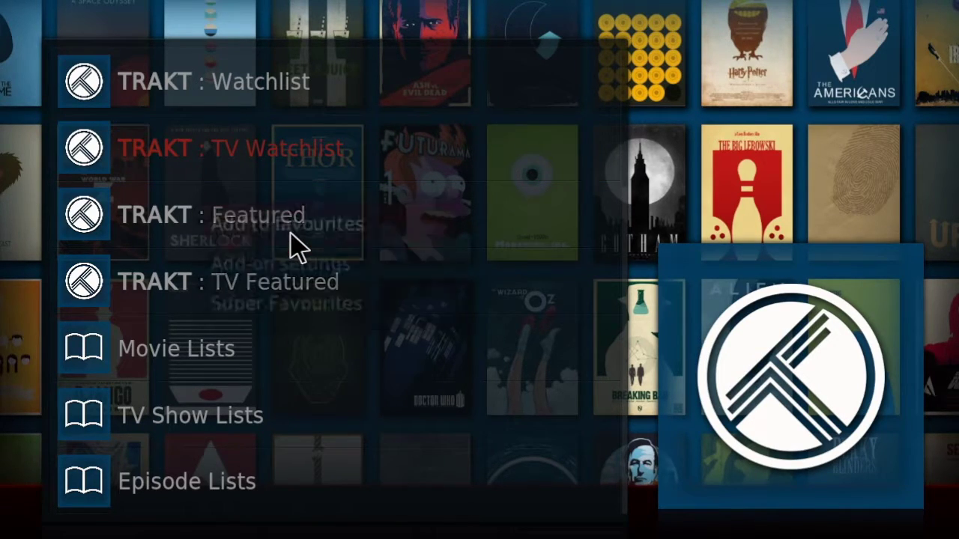
Step: Leave Exodus for the home screen and open Skin settings from the Settings submenu
{"action": "key", "text": "Escape"}
{"action": "key", "text": "Return"}
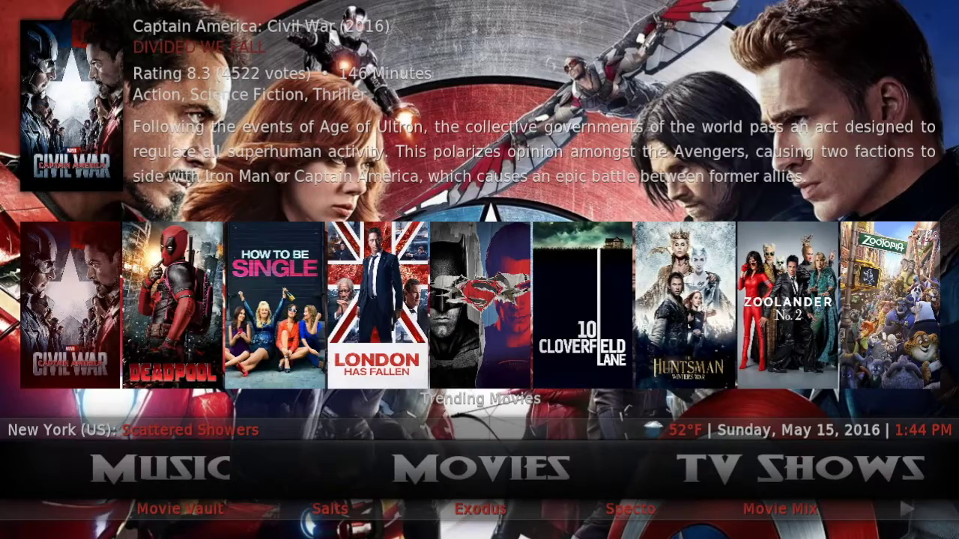
{"action": "key", "text": "Right"}
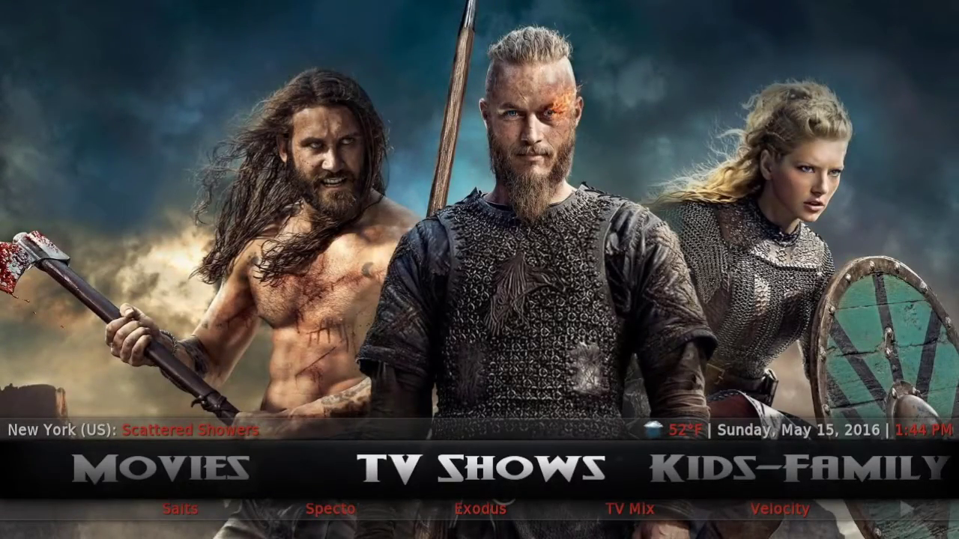
{"action": "key", "text": "Down"}
{"action": "key", "text": "Left"}
{"action": "key", "text": "Left"}
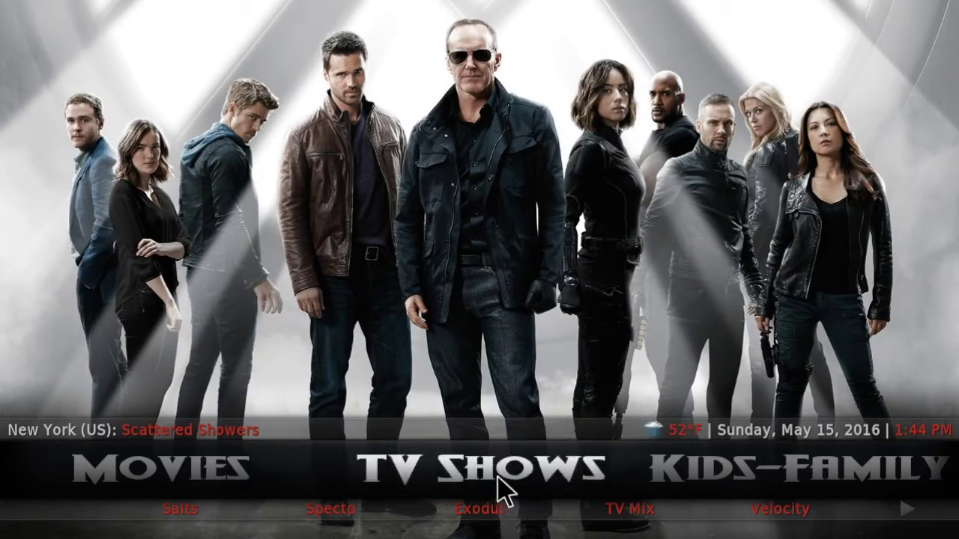
{"action": "key", "text": "Left"}
{"action": "key", "text": "Left"}
{"action": "key", "text": "Left"}
{"action": "key", "text": "Left"}
{"action": "key", "text": "Left"}
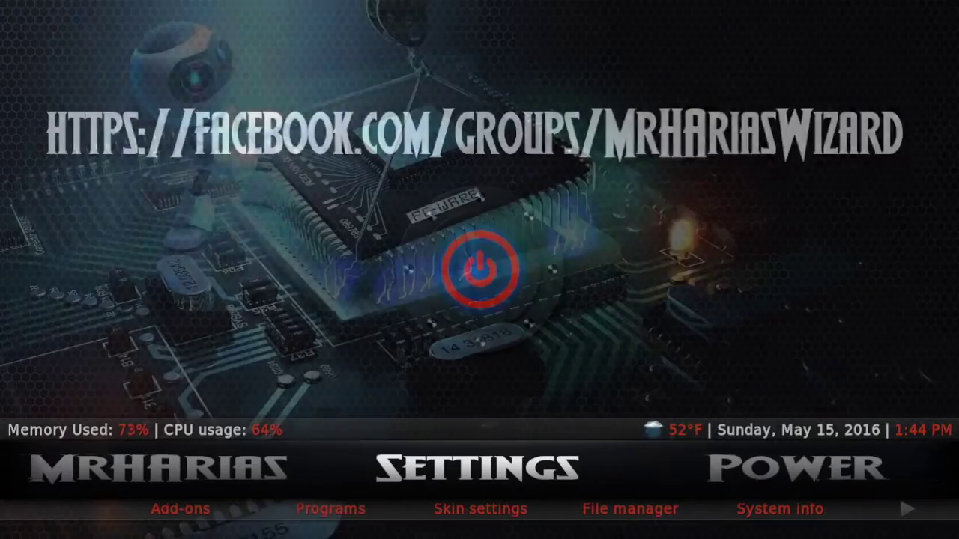
{"action": "key", "text": "Down"}
{"action": "key", "text": "Return"}
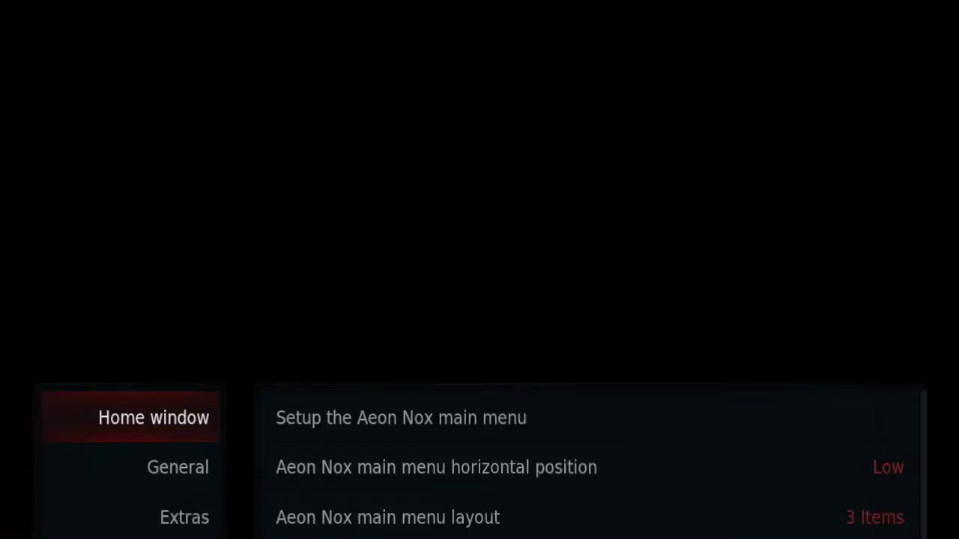
Step: In Setup the Aeon Nox main menu, open TV SHOWS' Select widget 2 options
{"action": "key", "text": "Right"}
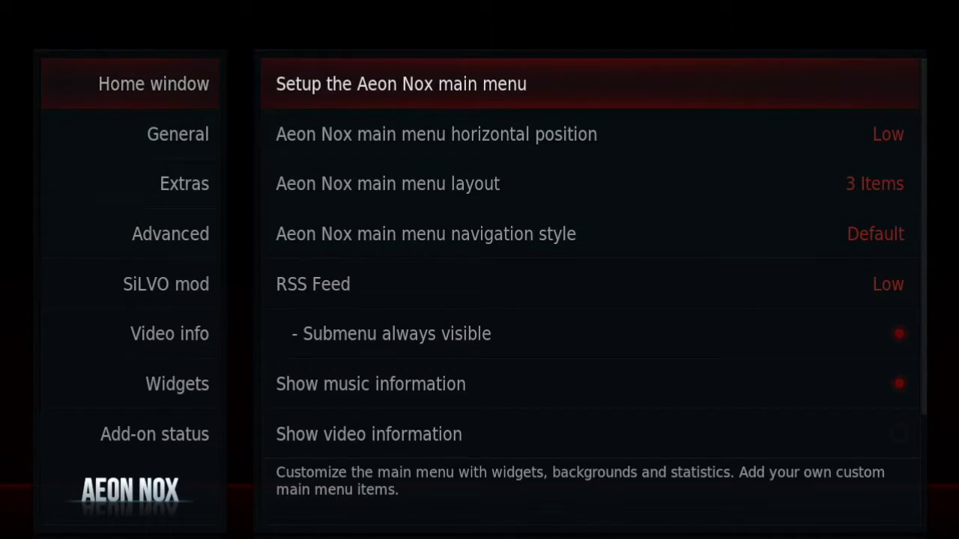
{"action": "key", "text": "Return"}
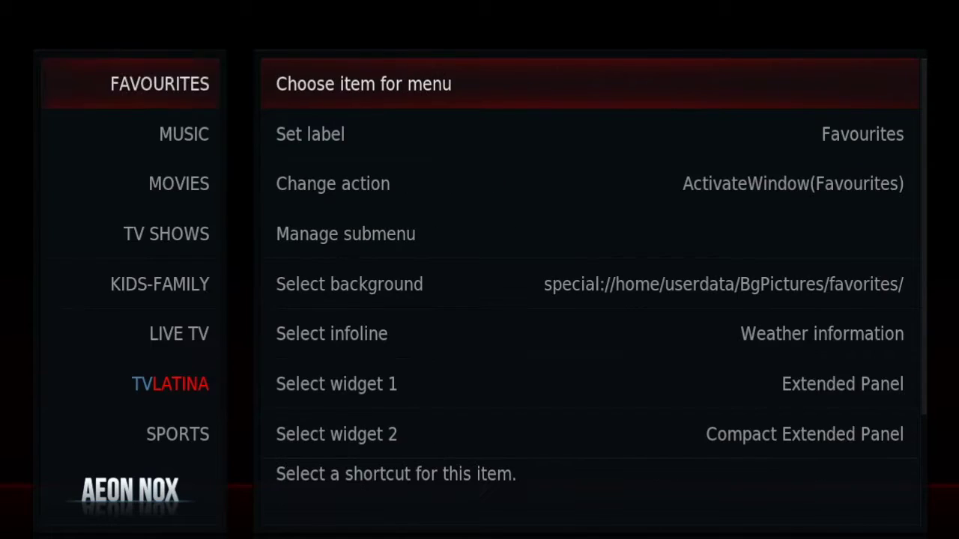
{"action": "key", "text": "Left"}
{"action": "key", "text": "Down"}
{"action": "key", "text": "Down"}
{"action": "key", "text": "Down"}
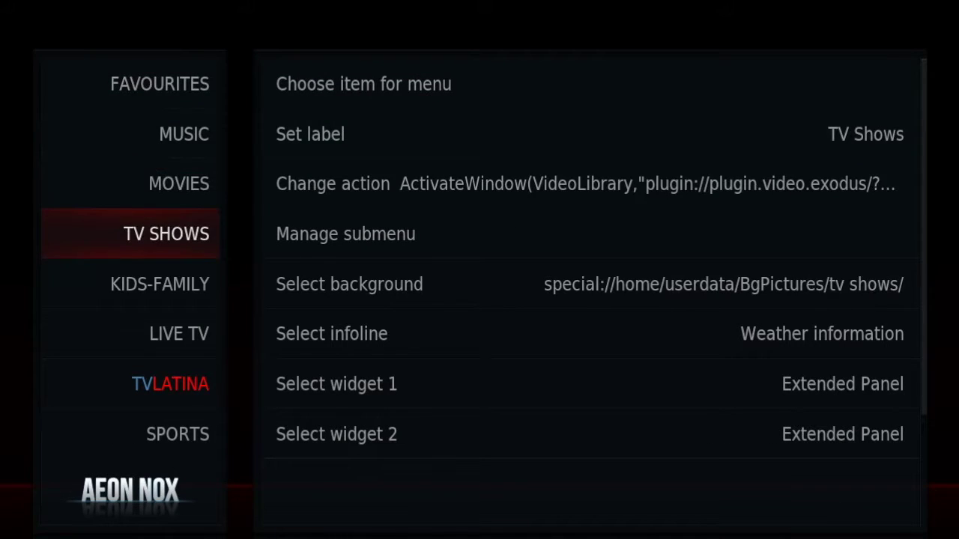
{"action": "key", "text": "Right"}
{"action": "key", "text": "Down"}
{"action": "key", "text": "Down"}
{"action": "key", "text": "Down"}
{"action": "key", "text": "Down"}
{"action": "key", "text": "Down"}
{"action": "key", "text": "Down"}
{"action": "key", "text": "Down"}
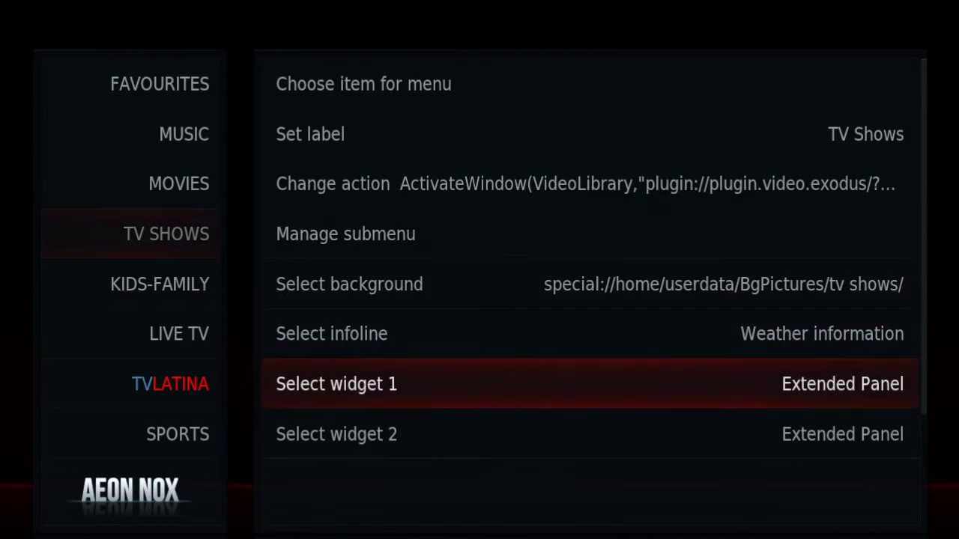
{"action": "key", "text": "Up"}
{"action": "key", "text": "Down"}
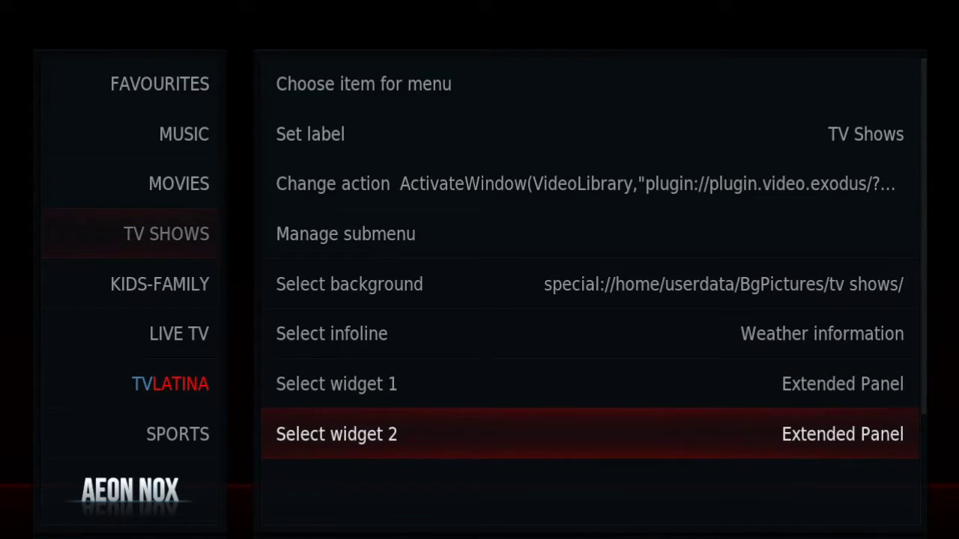
{"action": "key", "text": "Return"}
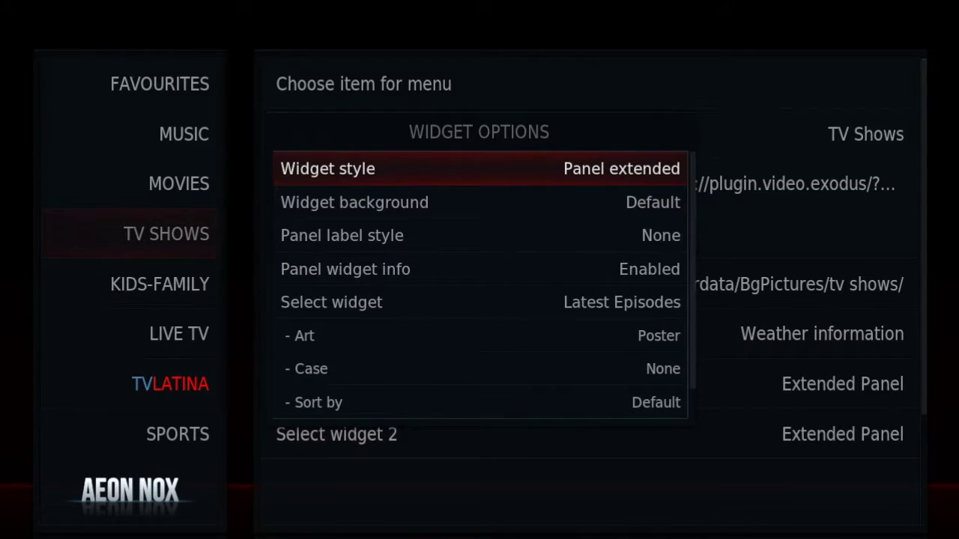
Step: Open widget 2's source list and find the Favourites category
{"action": "key", "text": "Down"}
{"action": "key", "text": "Down"}
{"action": "key", "text": "Down"}
{"action": "key", "text": "Down"}
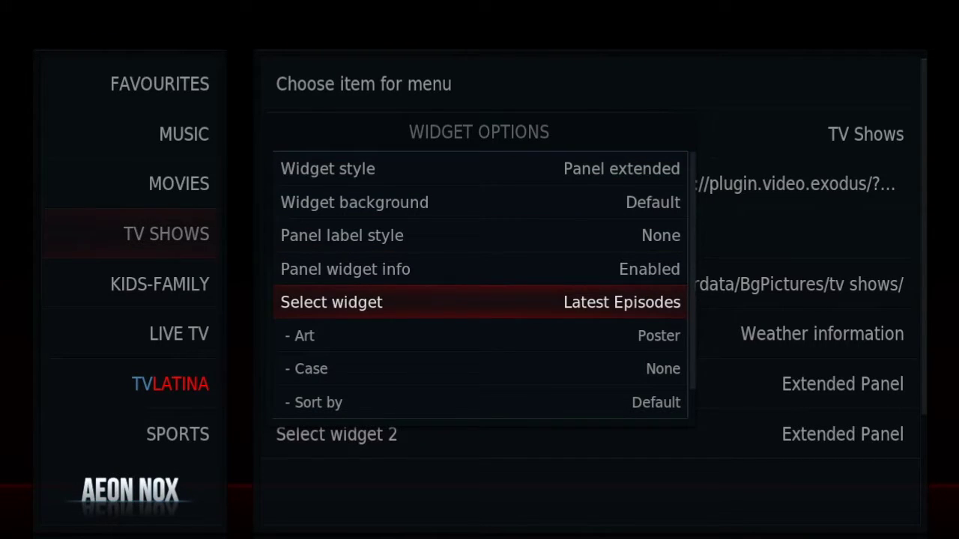
{"action": "key", "text": "Return"}
{"action": "key", "text": "Down"}
{"action": "key", "text": "Down"}
{"action": "key", "text": "Down"}
{"action": "key", "text": "Down"}
{"action": "key", "text": "Down"}
{"action": "key", "text": "Down"}
{"action": "key", "text": "Down"}
{"action": "key", "text": "Down"}
{"action": "key", "text": "Down"}
{"action": "key", "text": "Down"}
{"action": "key", "text": "Down"}
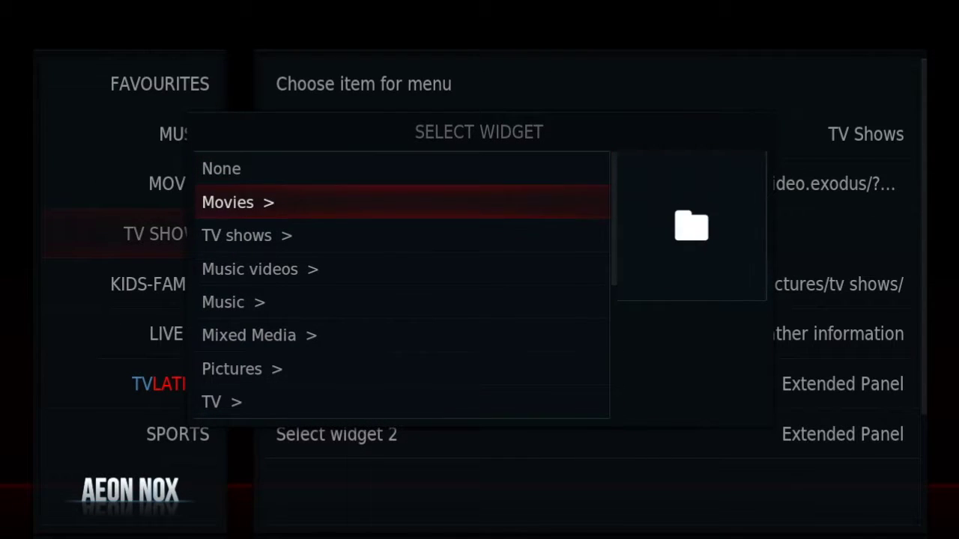
{"action": "key", "text": "Down"}
{"action": "key", "text": "Up"}
{"action": "key", "text": "Up"}
{"action": "key", "text": "Down"}
{"action": "key", "text": "Up"}
{"action": "key", "text": "Down"}
{"action": "key", "text": "Down"}
{"action": "key", "text": "Down"}
{"action": "key", "text": "Down"}
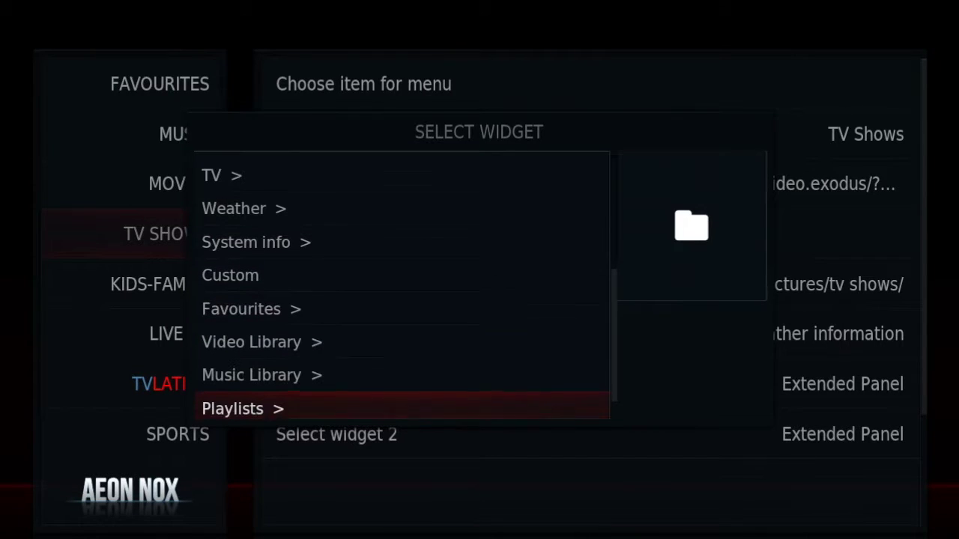
{"action": "key", "text": "Down"}
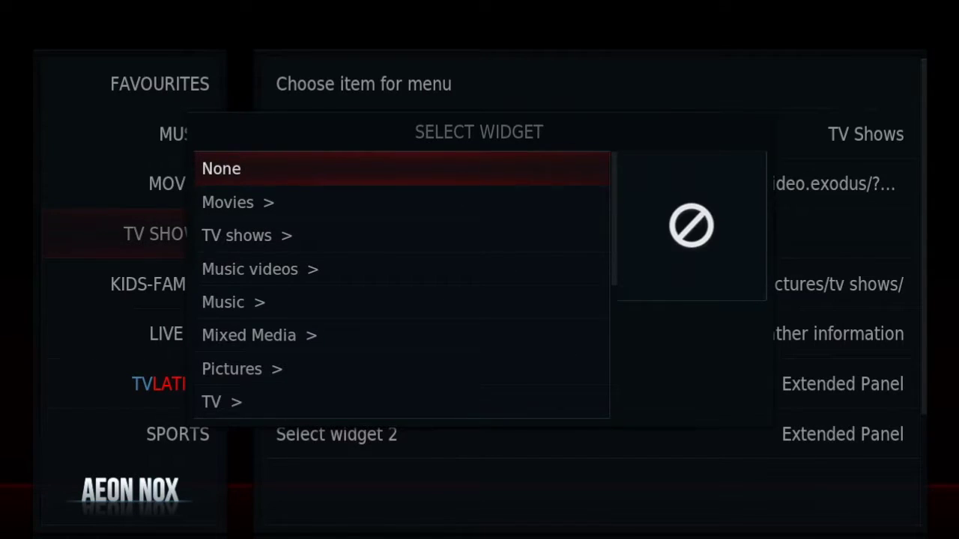
{"action": "key", "text": "Up"}
{"action": "key", "text": "Up"}
{"action": "key", "text": "Up"}
{"action": "key", "text": "Up"}
{"action": "key", "text": "Up"}
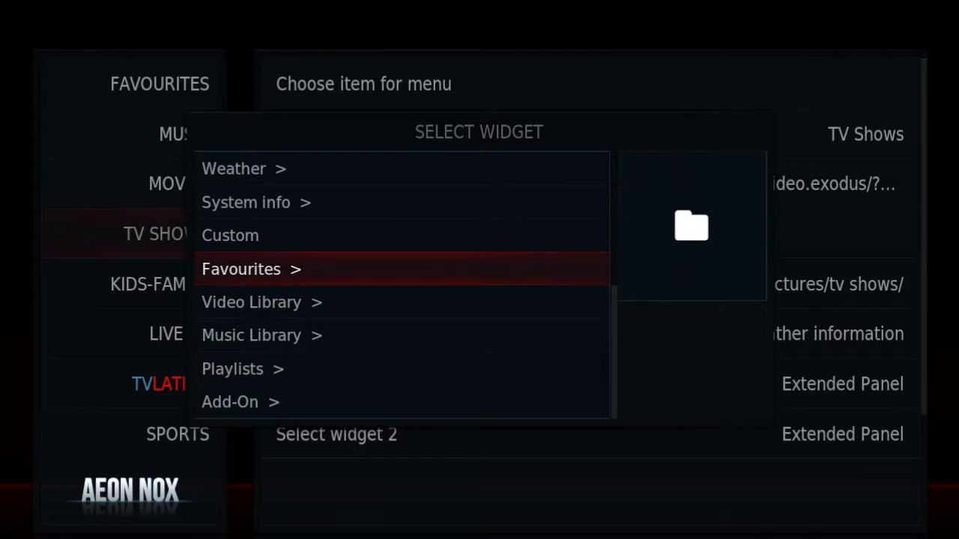
Step: Choose Favourites > Favourites > TRAKT : TV Watchlist as the second widget's source
{"action": "key", "text": "Return"}
{"action": "key", "text": "Down"}
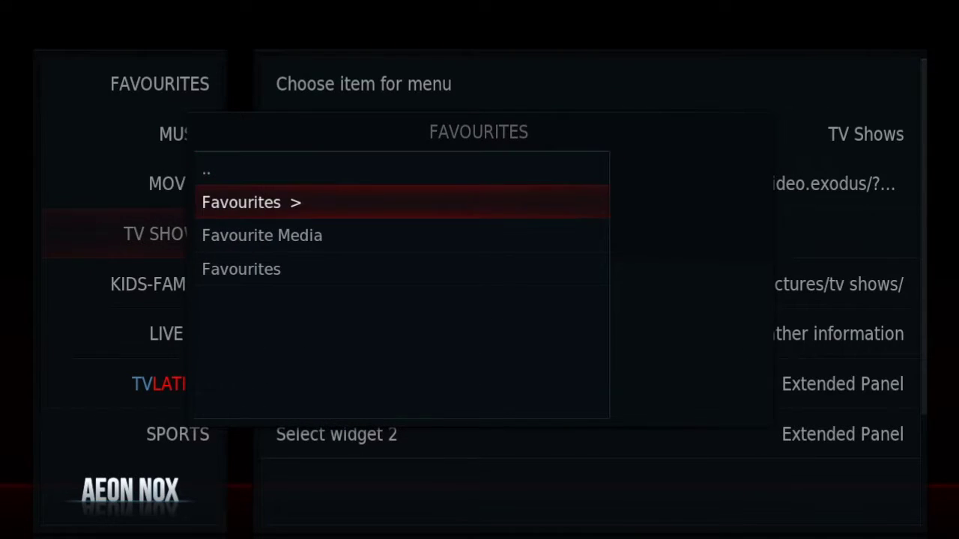
{"action": "key", "text": "Return"}
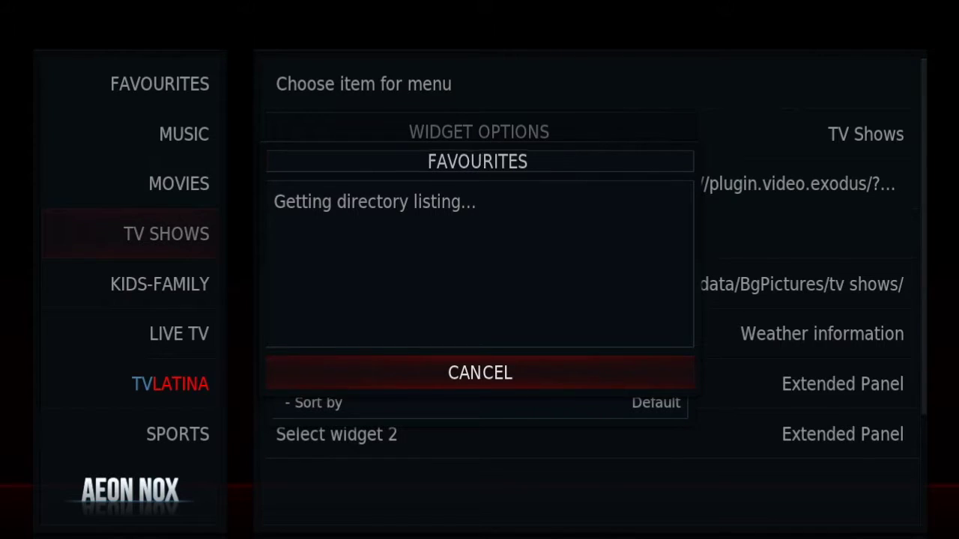
{"action": "key", "text": "Down"}
{"action": "key", "text": "Down"}
{"action": "key", "text": "Down"}
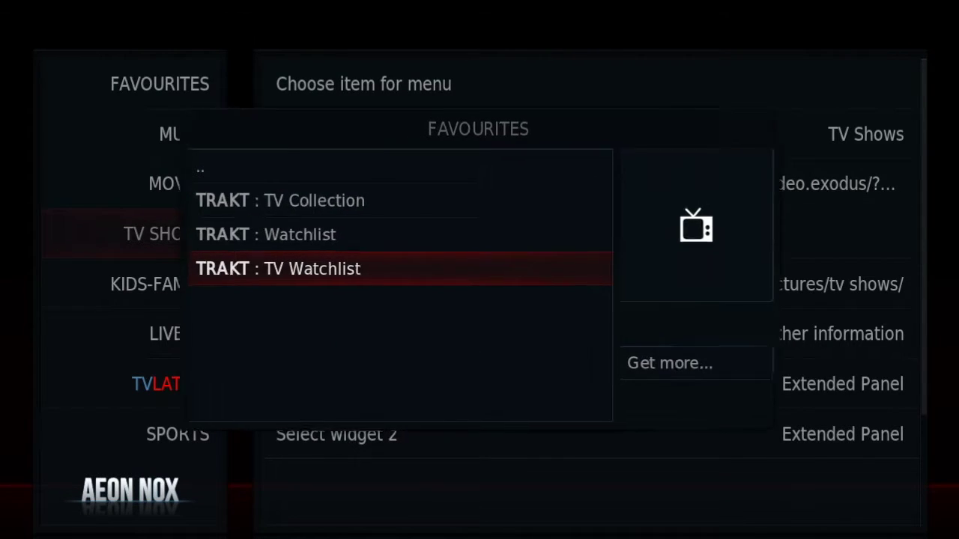
{"action": "key", "text": "Return"}
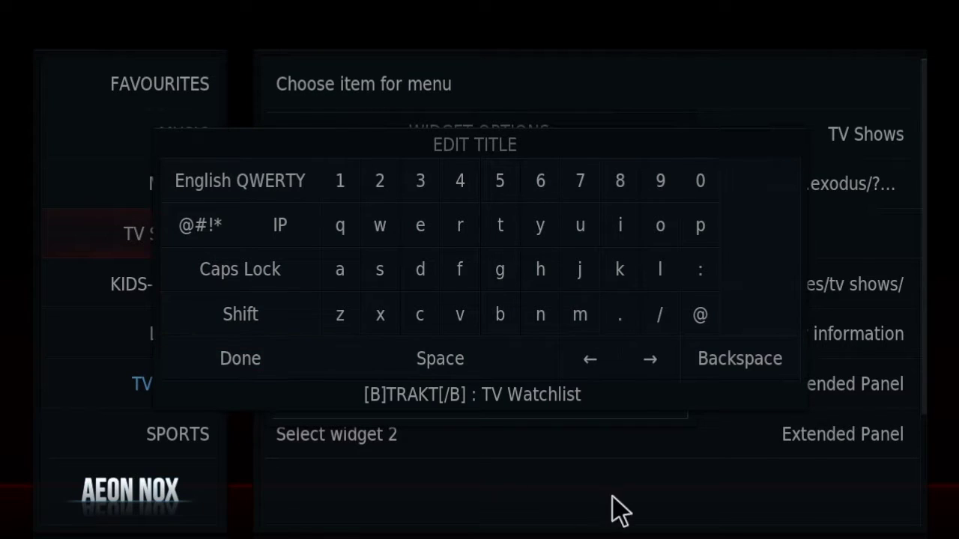
Step: Retitle the second TV Shows widget 'My TV Shows' and close Widget Options
{"action": "left_click", "coordinate": [711, 367]}
{"action": "left_click", "coordinate": [710, 367]}
{"action": "key", "text": "BackSpace"}
{"action": "key", "text": "BackSpace"}
{"action": "key", "text": "BackSpace"}
{"action": "key", "text": "BackSpace"}
{"action": "key", "text": "BackSpace"}
{"action": "key", "text": "BackSpace"}
{"action": "key", "text": "BackSpace"}
{"action": "key", "text": "BackSpace"}
{"action": "key", "text": "BackSpace"}
{"action": "key", "text": "BackSpace"}
{"action": "key", "text": "BackSpace"}
{"action": "key", "text": "BackSpace"}
{"action": "key", "text": "BackSpace"}
{"action": "key", "text": "BackSpace"}
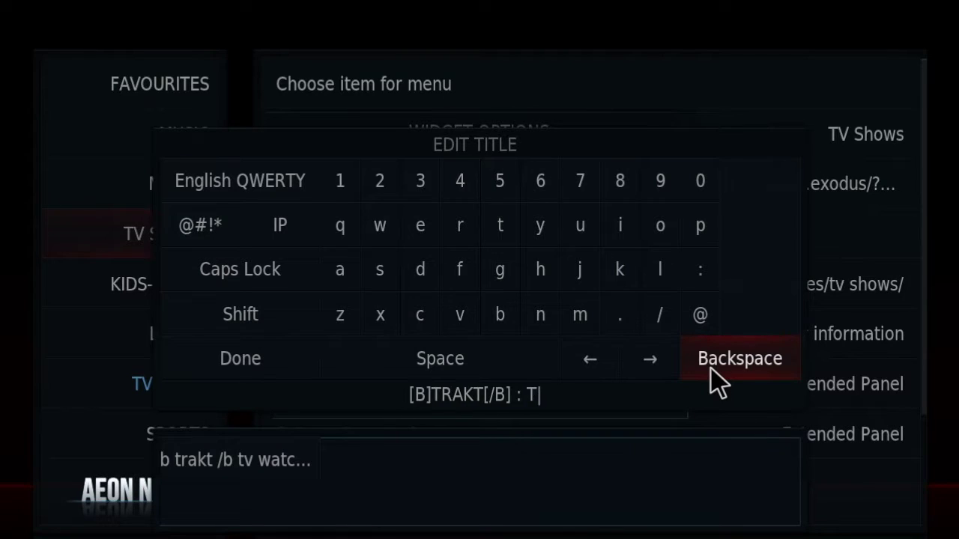
{"action": "key", "text": "BackSpace"}
{"action": "key", "text": "BackSpace"}
{"action": "key", "text": "BackSpace"}
{"action": "key", "text": "BackSpace"}
{"action": "key", "text": "BackSpace"}
{"action": "key", "text": "BackSpace"}
{"action": "key", "text": "BackSpace"}
{"action": "key", "text": "BackSpace"}
{"action": "key", "text": "BackSpace"}
{"action": "key", "text": "BackSpace"}
{"action": "key", "text": "BackSpace"}
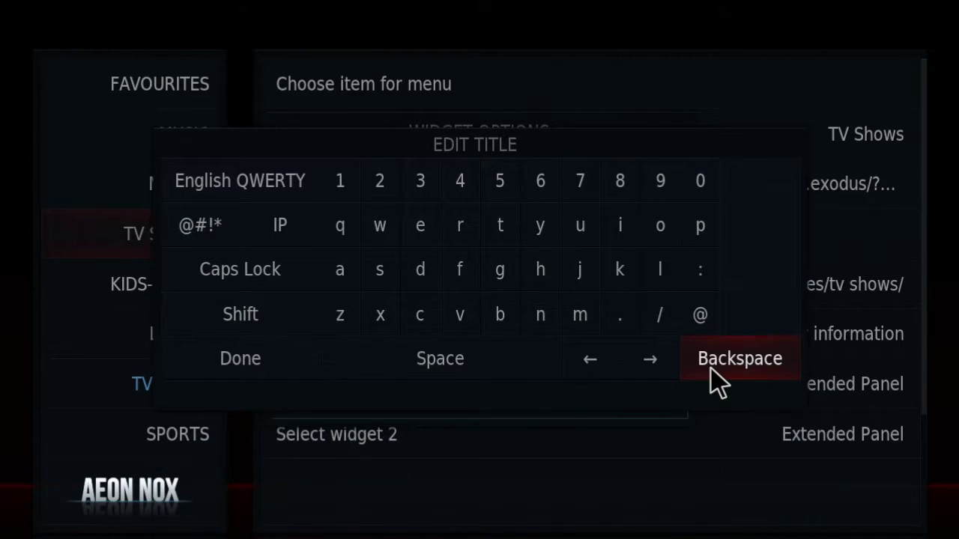
{"action": "type", "text": "My Tv"}
{"action": "left_click", "coordinate": [724, 366]}
{"action": "left_click", "coordinate": [725, 366]}
{"action": "type", "text": "V Shows"}
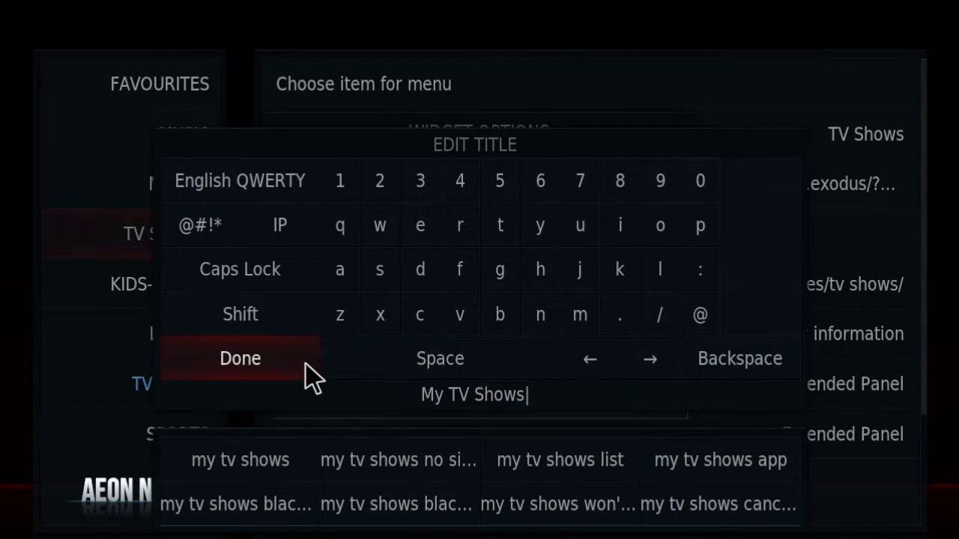
{"action": "left_click", "coordinate": [307, 371]}
{"action": "key", "text": "Escape"}
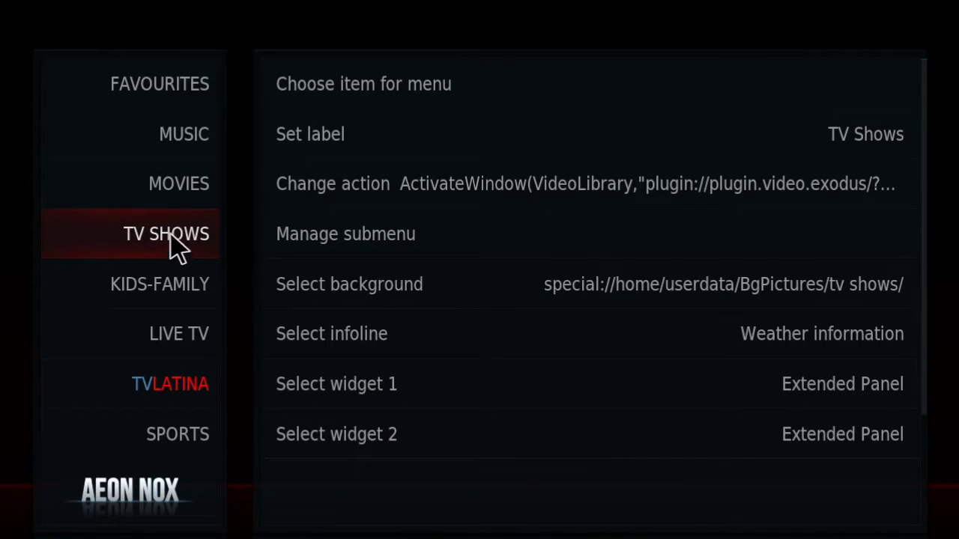
Step: Add a new Movies submenu entry using the TRAKT : Watchlist favourite as its shortcut
{"action": "left_click", "coordinate": [310, 233]}
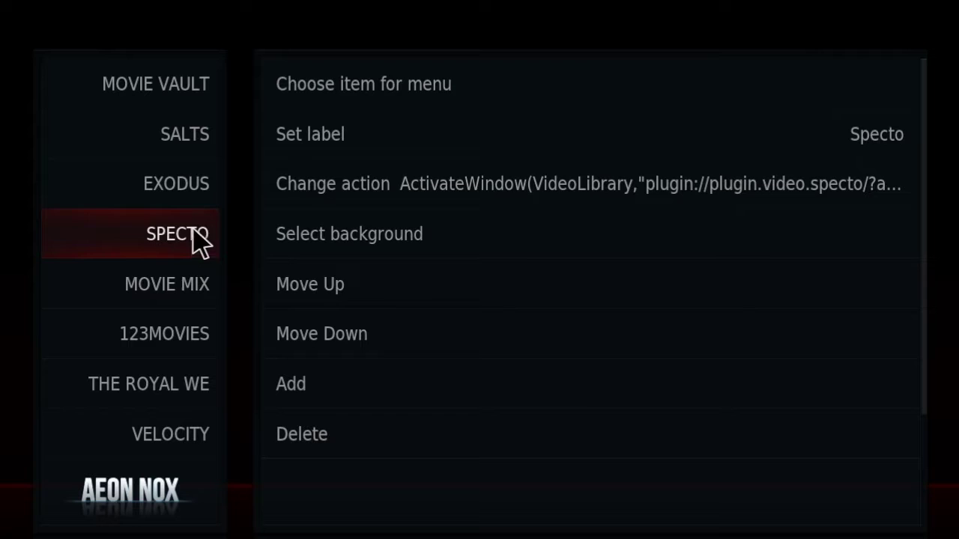
{"action": "left_click", "coordinate": [310, 385]}
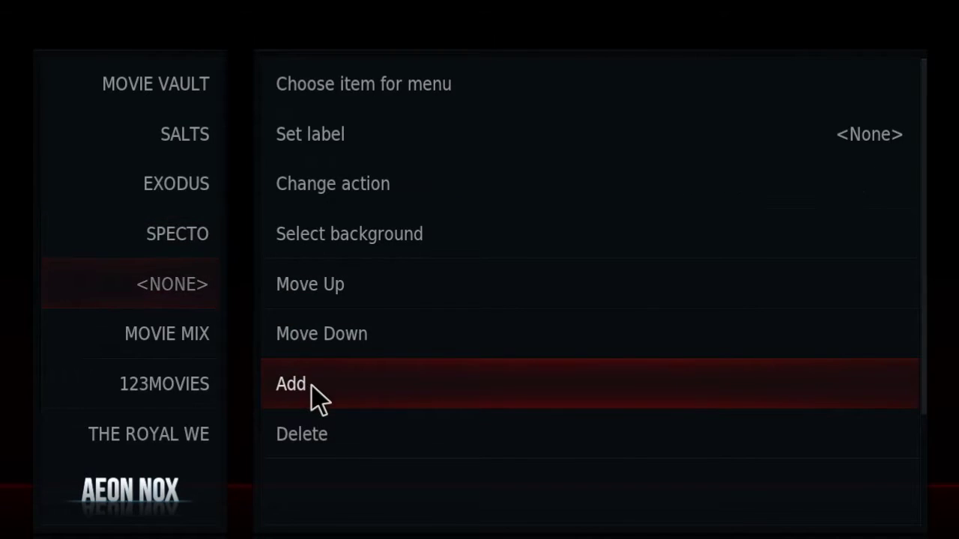
{"action": "left_click", "coordinate": [405, 88]}
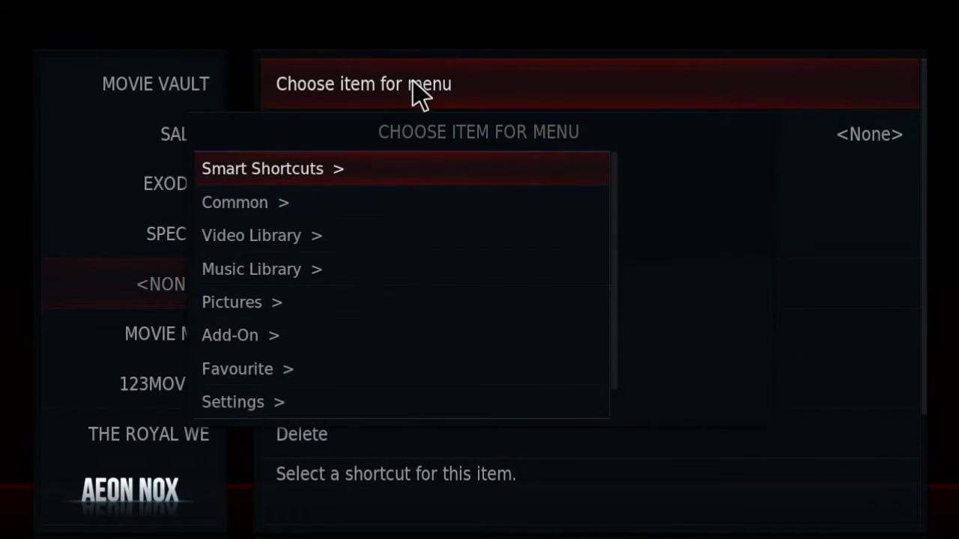
{"action": "scroll", "coordinate": [343, 270], "scroll_direction": "down", "scroll_amount": 1}
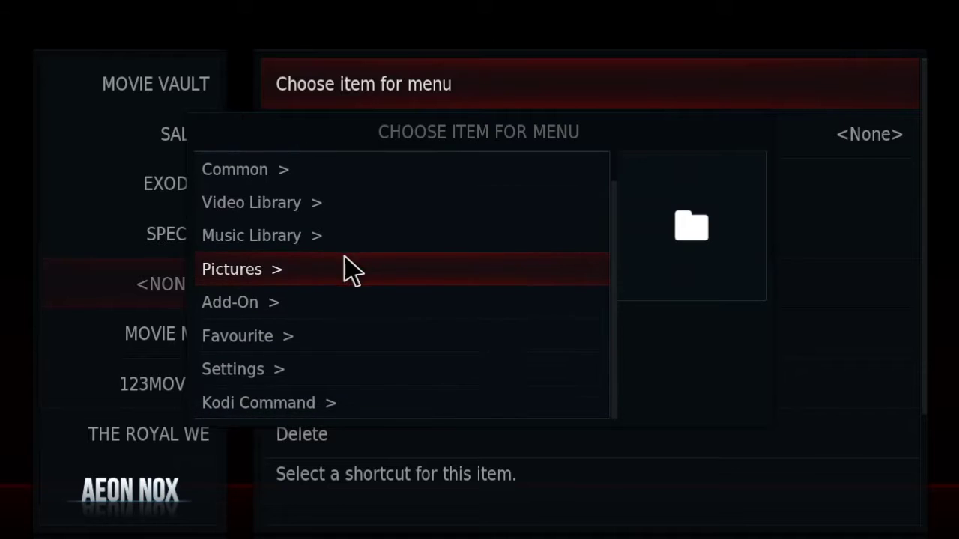
{"action": "left_click", "coordinate": [307, 349]}
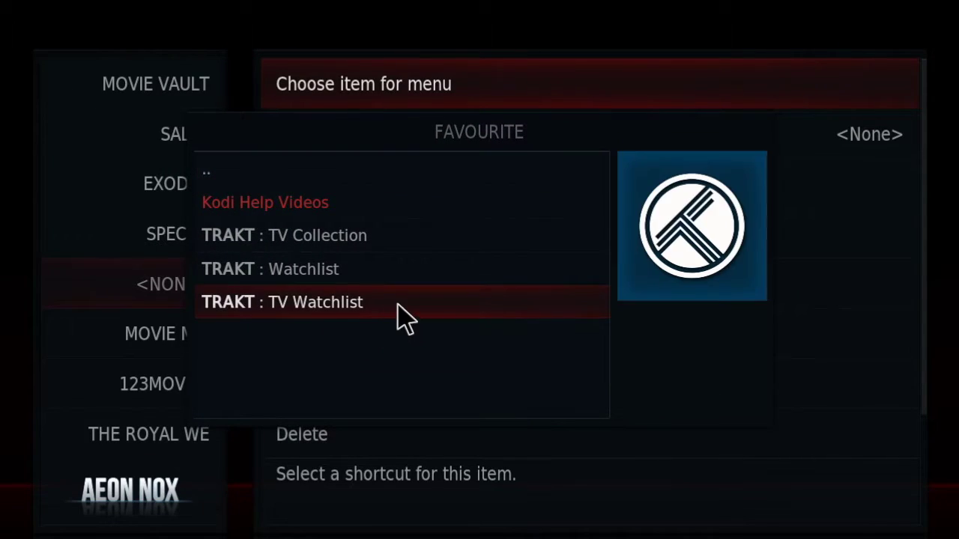
{"action": "left_click", "coordinate": [335, 275]}
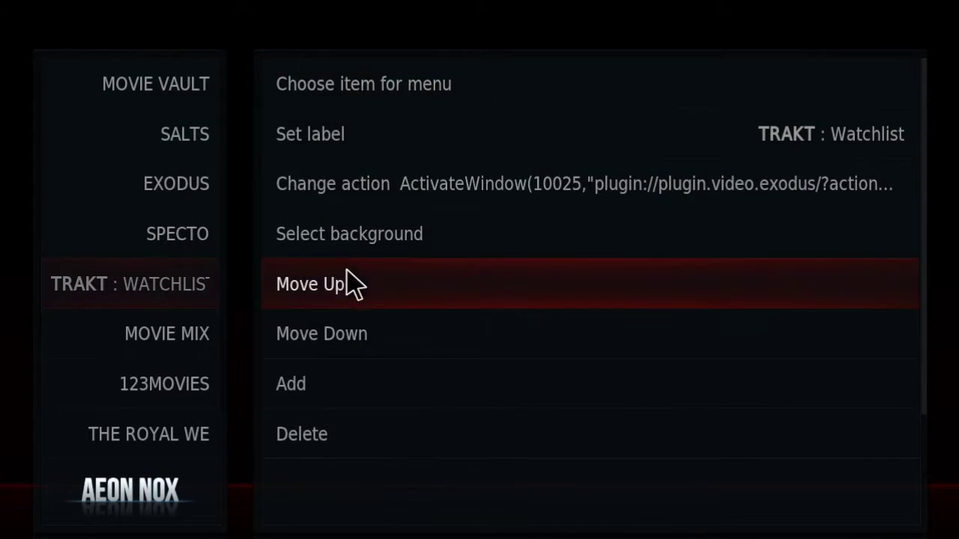
Step: Label the new entry 'My MOvies' and return to the home screen
{"action": "left_click", "coordinate": [524, 134]}
{"action": "key", "text": "BackSpace"}
{"action": "key", "text": "BackSpace"}
{"action": "key", "text": "BackSpace"}
{"action": "key", "text": "BackSpace"}
{"action": "key", "text": "BackSpace"}
{"action": "key", "text": "BackSpace"}
{"action": "key", "text": "BackSpace"}
{"action": "key", "text": "BackSpace"}
{"action": "key", "text": "BackSpace"}
{"action": "key", "text": "BackSpace"}
{"action": "key", "text": "BackSpace"}
{"action": "key", "text": "BackSpace"}
{"action": "key", "text": "BackSpace"}
{"action": "key", "text": "BackSpace"}
{"action": "key", "text": "BackSpace"}
{"action": "key", "text": "BackSpace"}
{"action": "key", "text": "BackSpace"}
{"action": "key", "text": "BackSpace"}
{"action": "key", "text": "BackSpace"}
{"action": "key", "text": "BackSpace"}
{"action": "key", "text": "BackSpace"}
{"action": "key", "text": "BackSpace"}
{"action": "key", "text": "BackSpace"}
{"action": "key", "text": "BackSpace"}
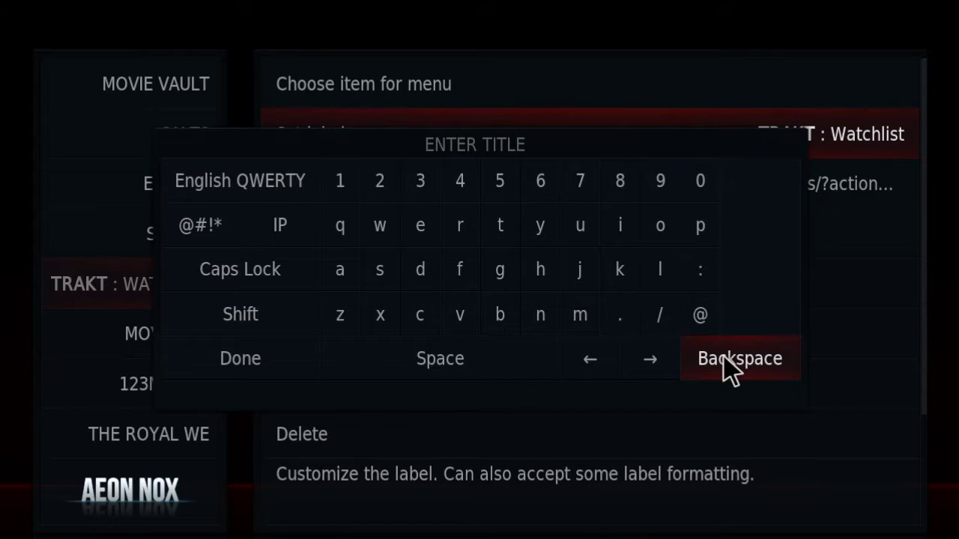
{"action": "type", "text": "My MOvies"}
{"action": "left_click", "coordinate": [311, 378]}
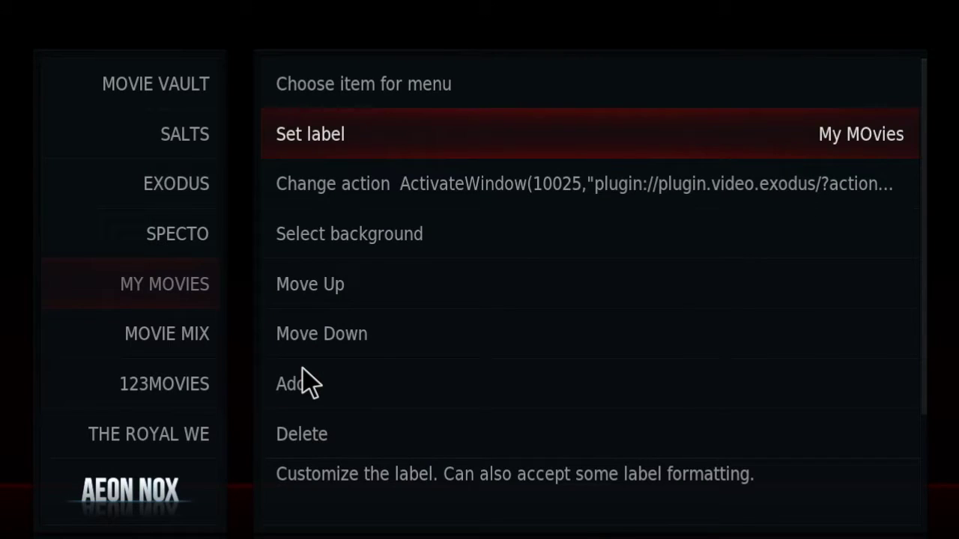
{"action": "key", "text": "Escape"}
{"action": "key", "text": "Escape"}
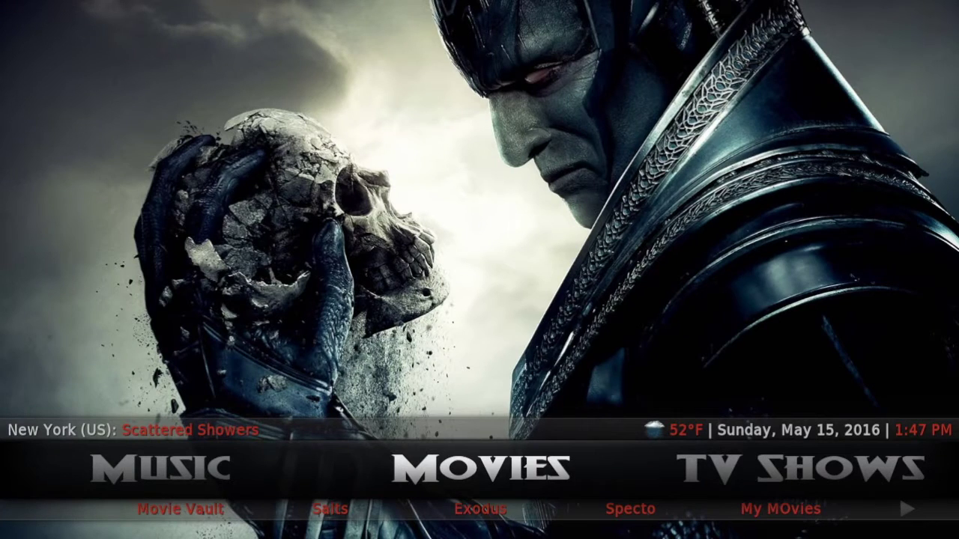
Step: Open Movies > My MOvies and play The Big Short from the first Exodus source
{"action": "key", "text": "Down"}
{"action": "key", "text": "Right"}
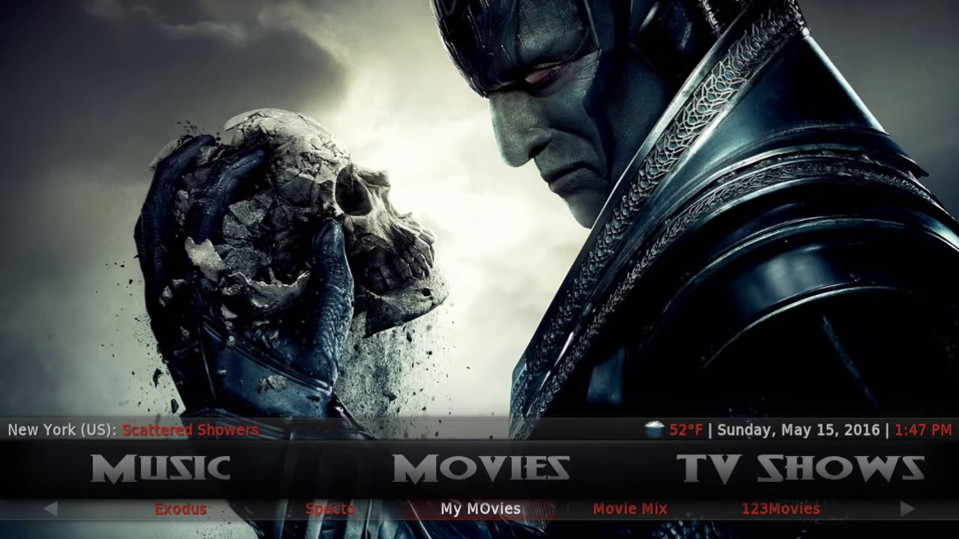
{"action": "key", "text": "Return"}
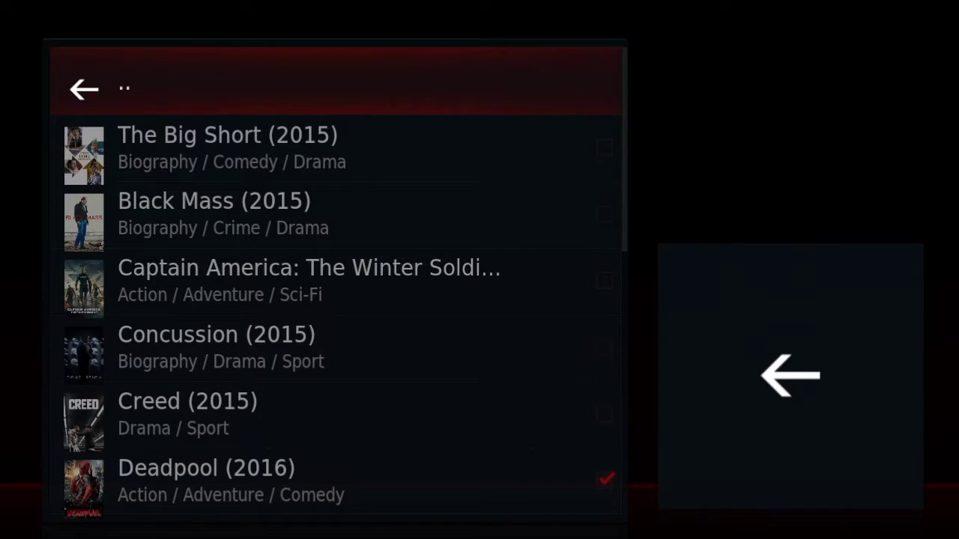
{"action": "scroll", "coordinate": [190, 360], "scroll_direction": "down", "scroll_amount": 5}
{"action": "scroll", "coordinate": [202, 300], "scroll_direction": "up", "scroll_amount": 5}
{"action": "left_click", "coordinate": [221, 170]}
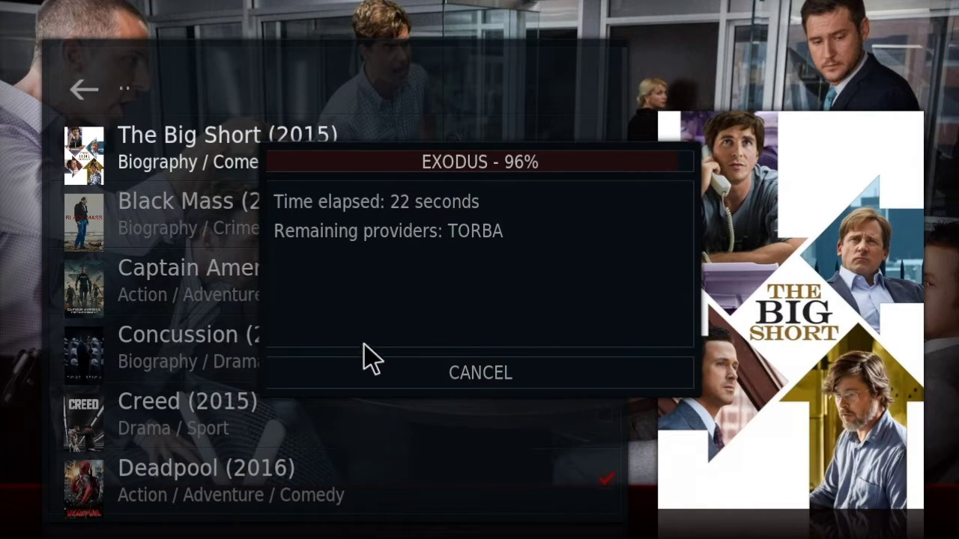
{"action": "left_click", "coordinate": [344, 161]}
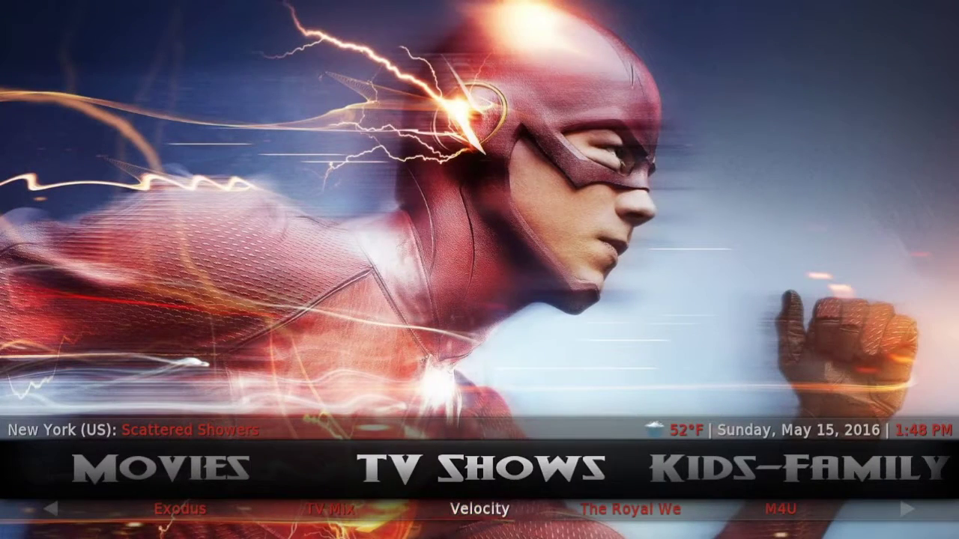
Step: Return focus to TV Shows so the My TV Shows row of Trakt posters appears
{"action": "key", "text": "Left"}
{"action": "key", "text": "Right"}
{"action": "key", "text": "Up"}
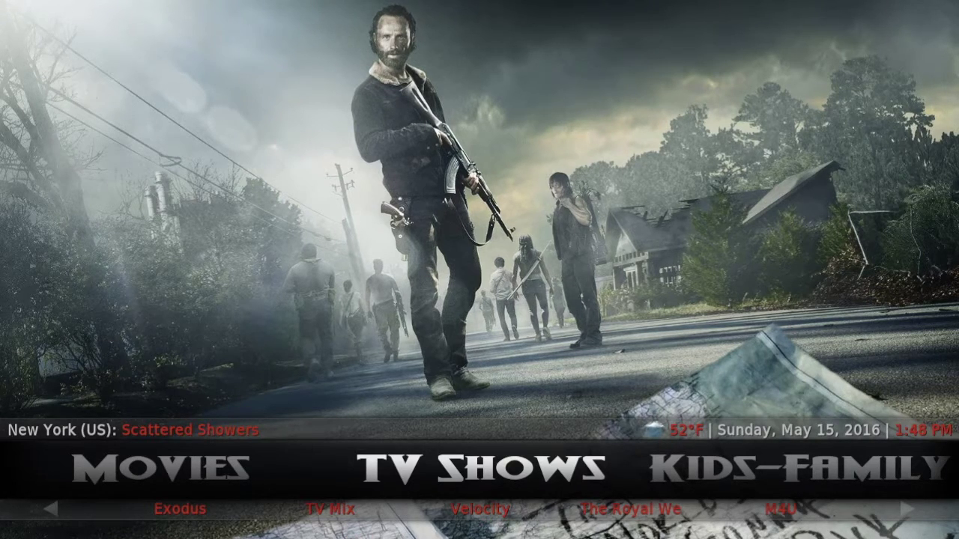
{"action": "key", "text": "Down"}
{"action": "key", "text": "Left"}
{"action": "key", "text": "Right"}
{"action": "key", "text": "Up"}
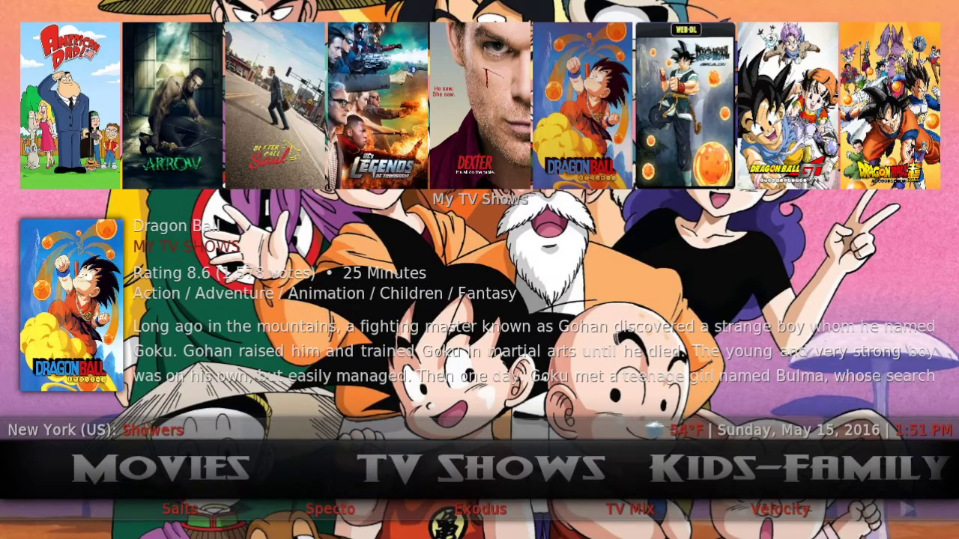
{"action": "key", "text": "Down"}
{"action": "key", "text": "Left"}
{"action": "key", "text": "Left"}
{"action": "key", "text": "Right"}
{"action": "key", "text": "Right"}
{"action": "key", "text": "Up"}
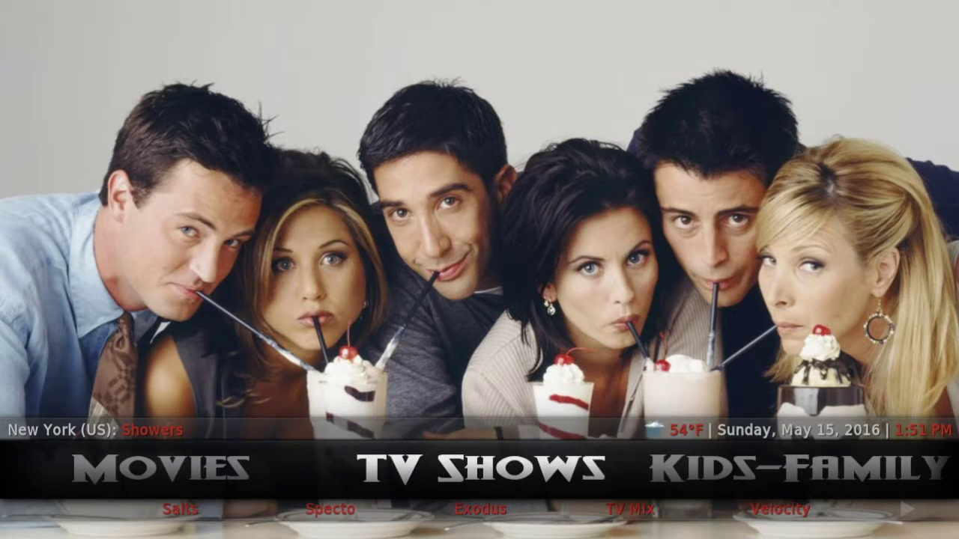
{"action": "key", "text": "Right"}
{"action": "key", "text": "Right"}
{"action": "key", "text": "Right"}
{"action": "key", "text": "Right"}
{"action": "key", "text": "Right"}
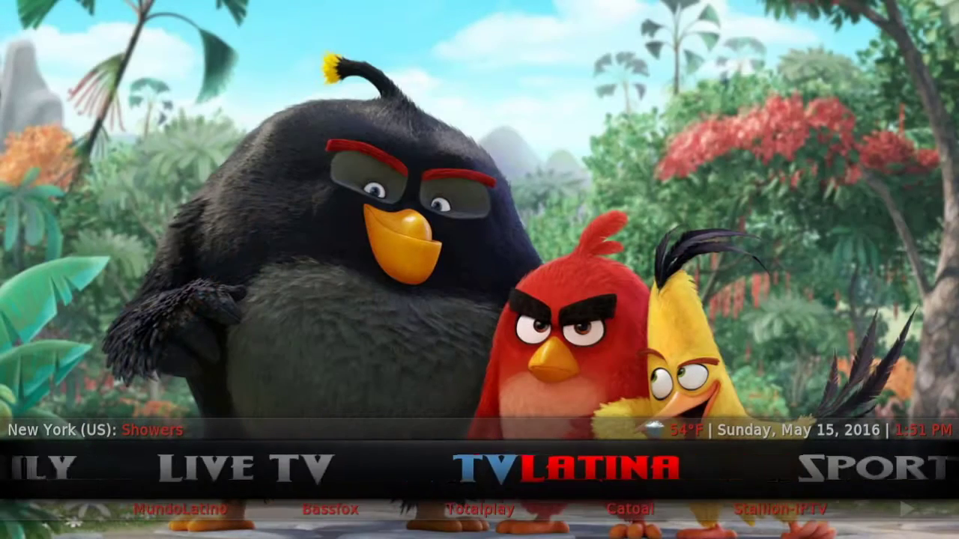
{"action": "key", "text": "Right"}
{"action": "key", "text": "Right"}
{"action": "key", "text": "Right"}
{"action": "key", "text": "Right"}
{"action": "key", "text": "Right"}
{"action": "key", "text": "Right"}
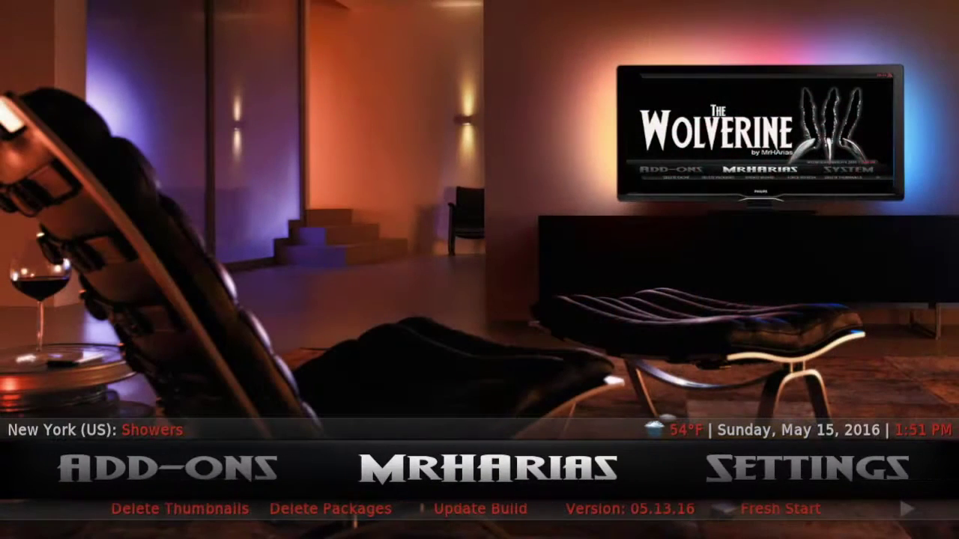
{"action": "key", "text": "Left"}
{"action": "key", "text": "Right"}
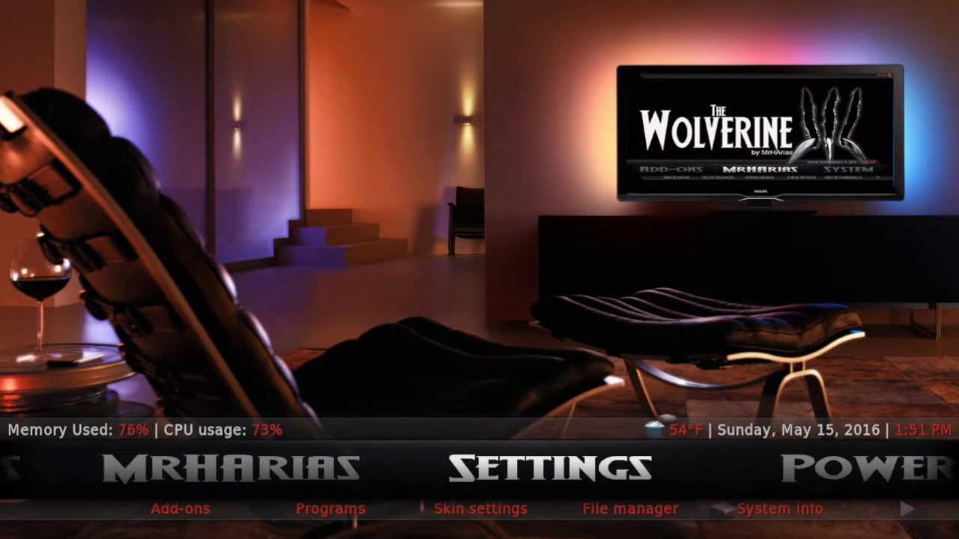
{"action": "key", "text": "Right"}
{"action": "key", "text": "Right"}
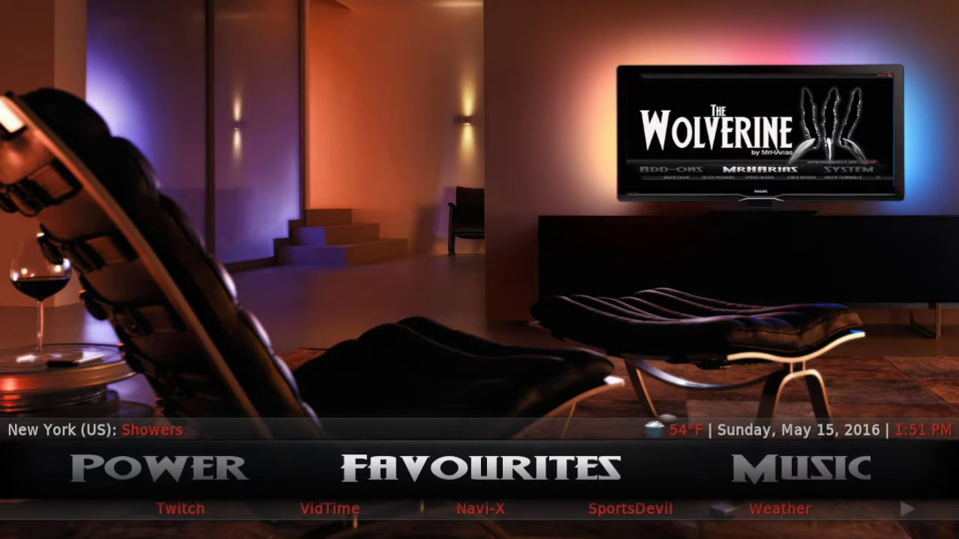
{"action": "key", "text": "Return"}
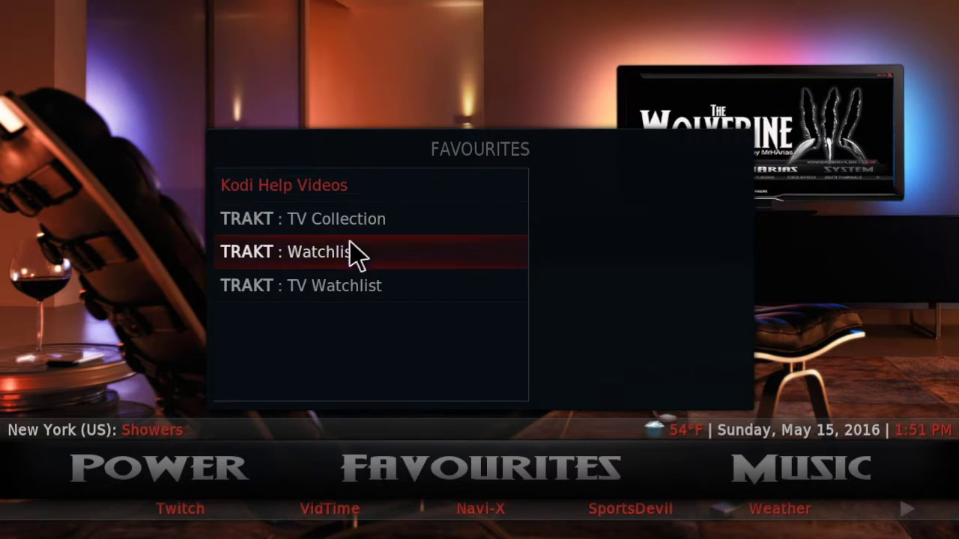
{"action": "left_click", "coordinate": [301, 224]}
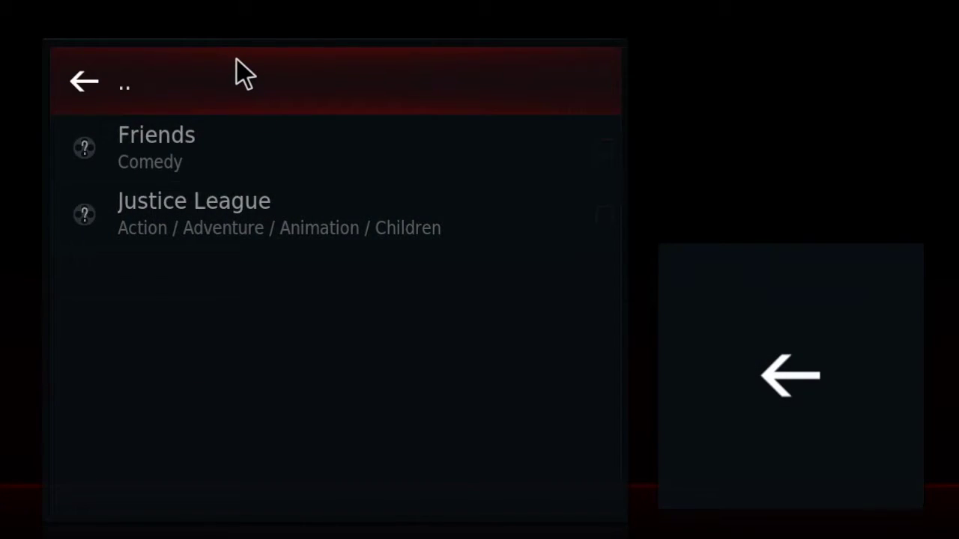
{"action": "left_click", "coordinate": [236, 75]}
{"action": "left_click", "coordinate": [236, 75]}
{"action": "key", "text": "Escape"}
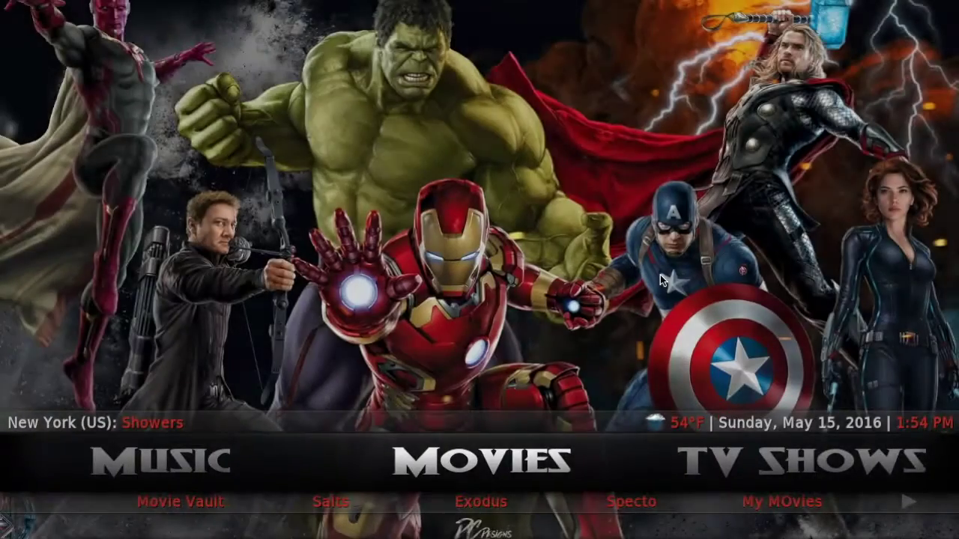
Step: Open the Trakt add-on's settings from Add-ons > Programs via its Add-on information page
{"action": "key", "text": "Left"}
{"action": "key", "text": "Left"}
{"action": "key", "text": "Left"}
{"action": "key", "text": "Left"}
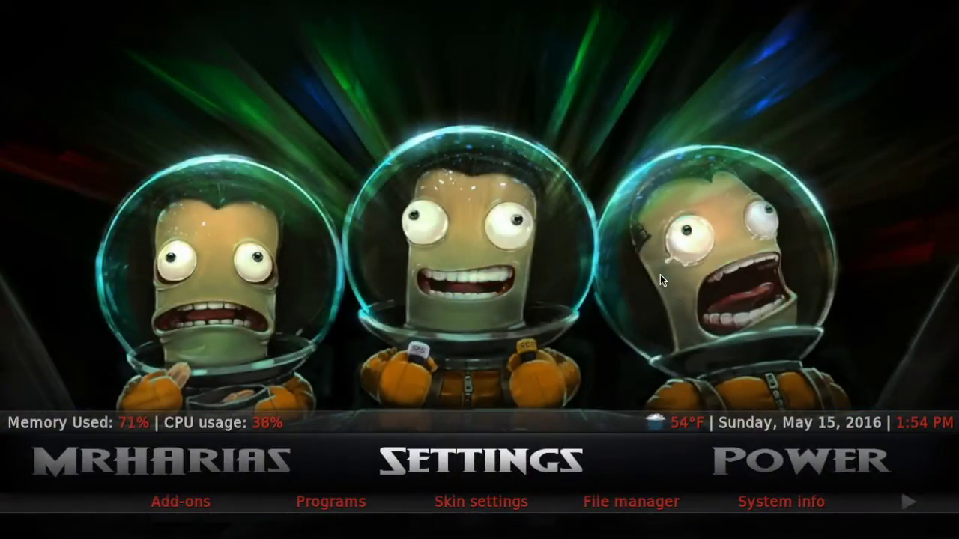
{"action": "key", "text": "Left"}
{"action": "key", "text": "Left"}
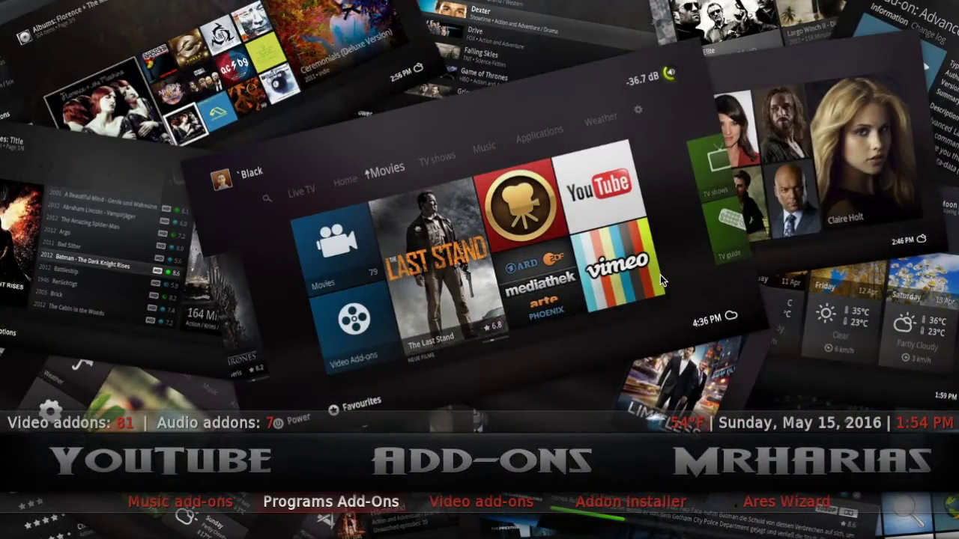
{"action": "key", "text": "Return"}
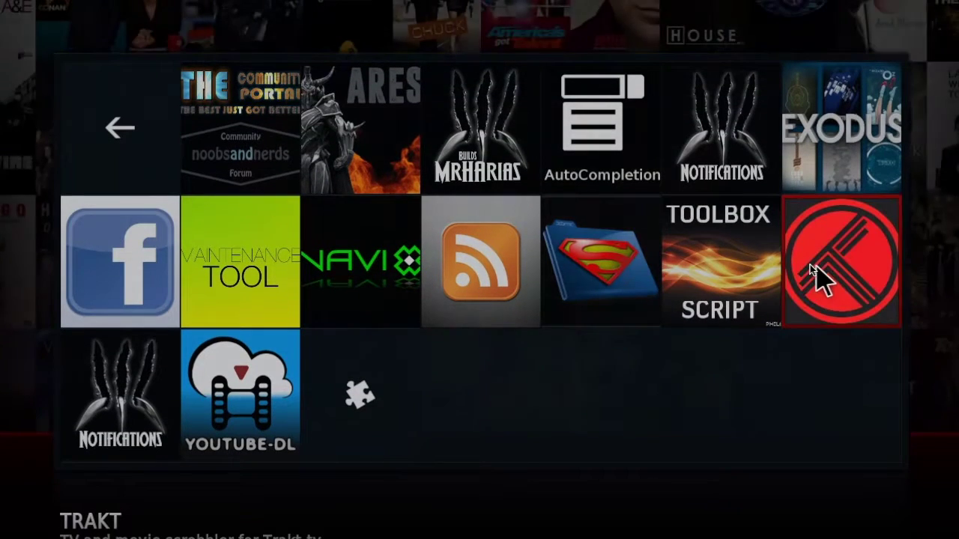
{"action": "right_click", "coordinate": [813, 271]}
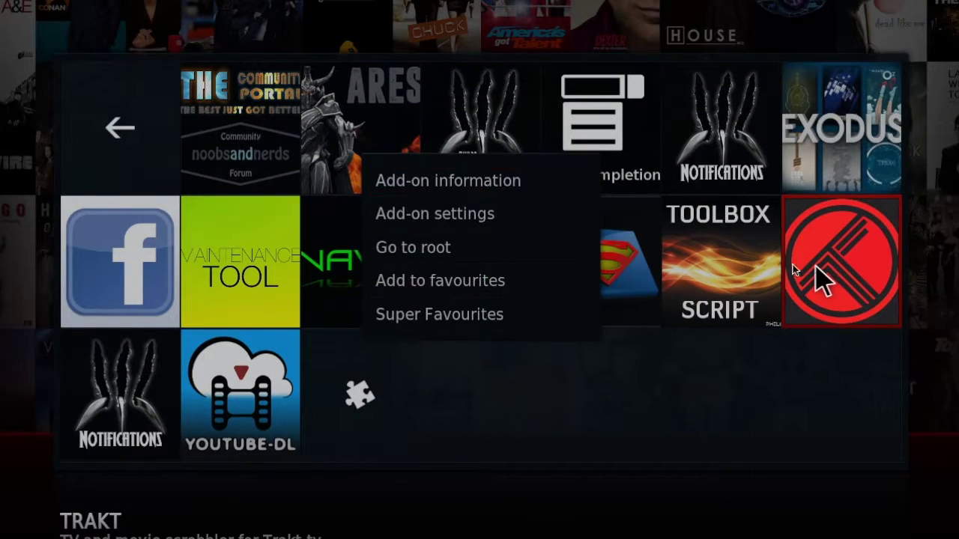
{"action": "left_click", "coordinate": [558, 188]}
{"action": "left_click", "coordinate": [188, 283]}
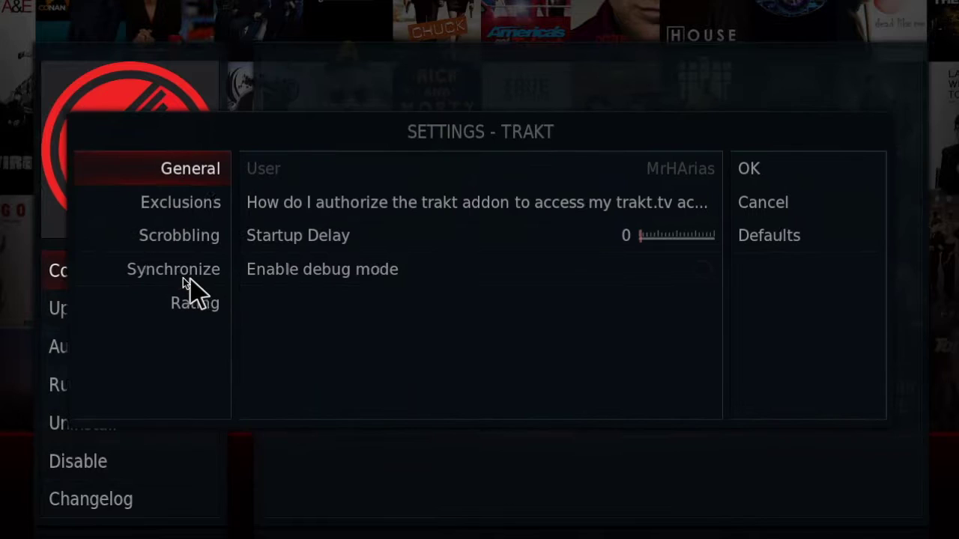